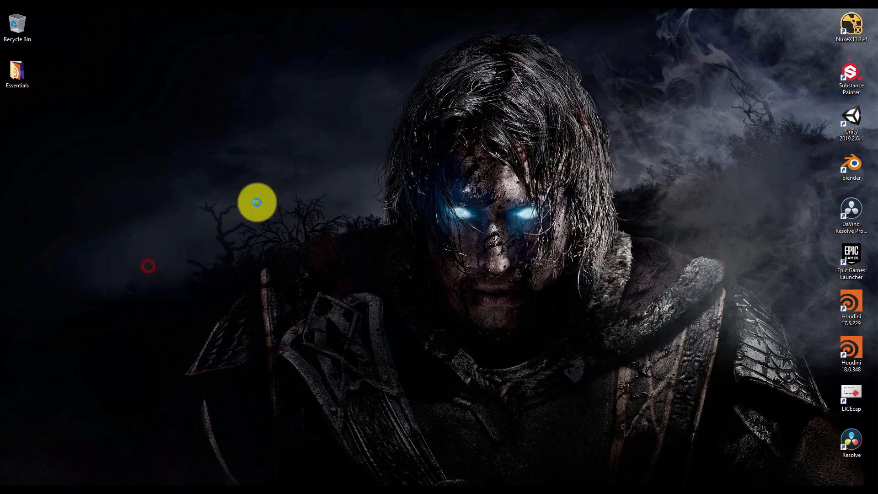
Step: Watch the BlenderLogo.mp4 reference animation, pause it and close the media player
{"action": "double_click", "coordinate": [321, 187]}
{"action": "scroll", "coordinate": [320, 266], "scroll_direction": "up", "scroll_amount": 3}
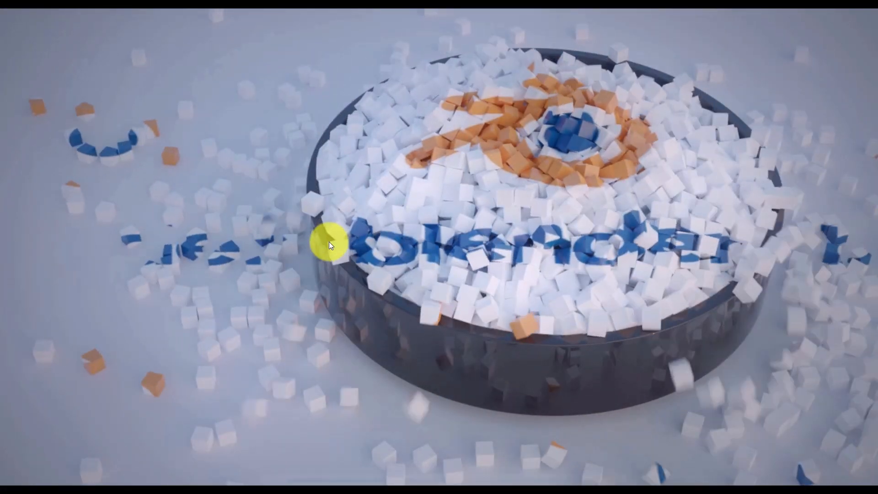
{"action": "double_click", "coordinate": [388, 213]}
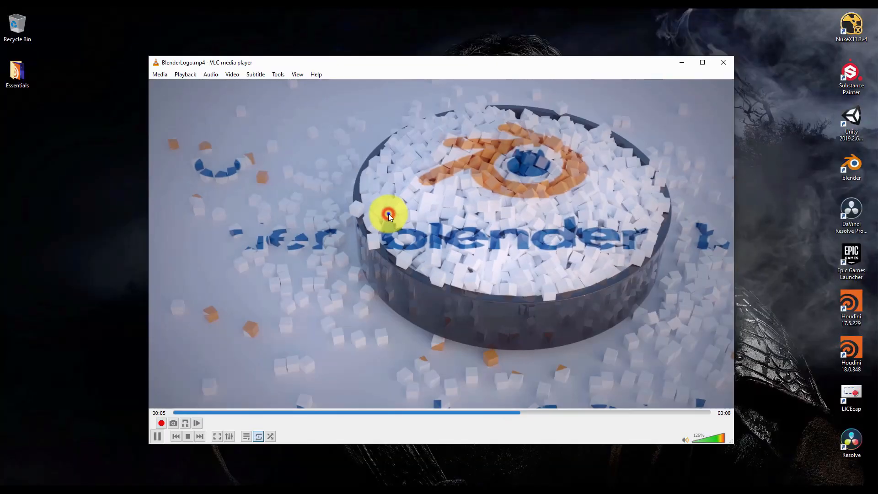
{"action": "right_click", "coordinate": [389, 213]}
{"action": "left_click", "coordinate": [397, 216]}
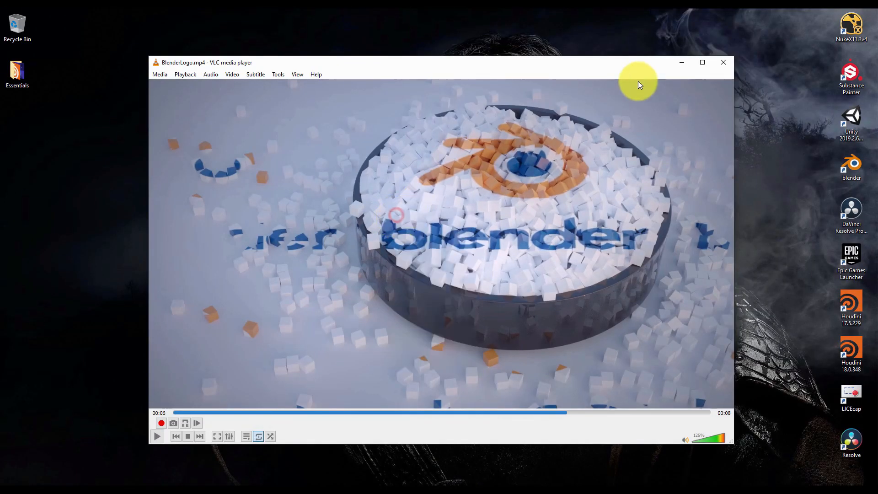
{"action": "left_click", "coordinate": [722, 63]}
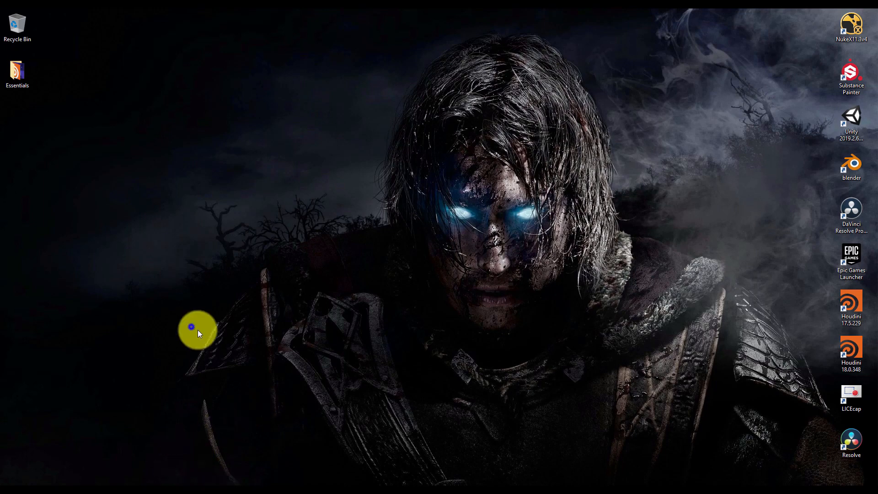
Step: Switch to Blender, dismiss the splash screen and delete the default camera and light
{"action": "left_click", "coordinate": [153, 492]}
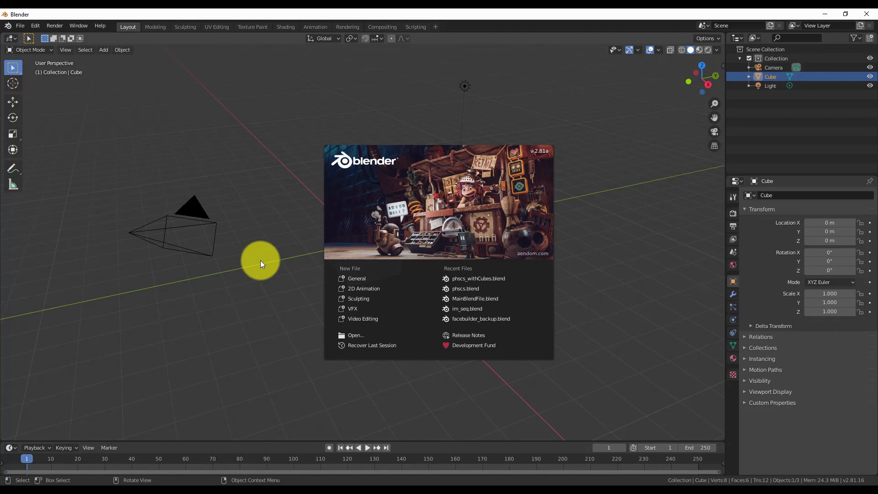
{"action": "left_click", "coordinate": [265, 261]}
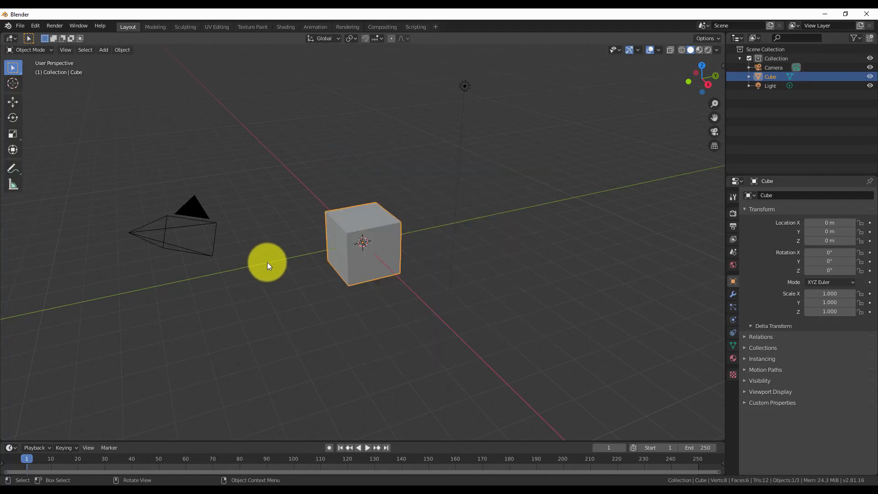
{"action": "middle_click_drag", "start_coordinate": [265, 261], "coordinate": [391, 262]}
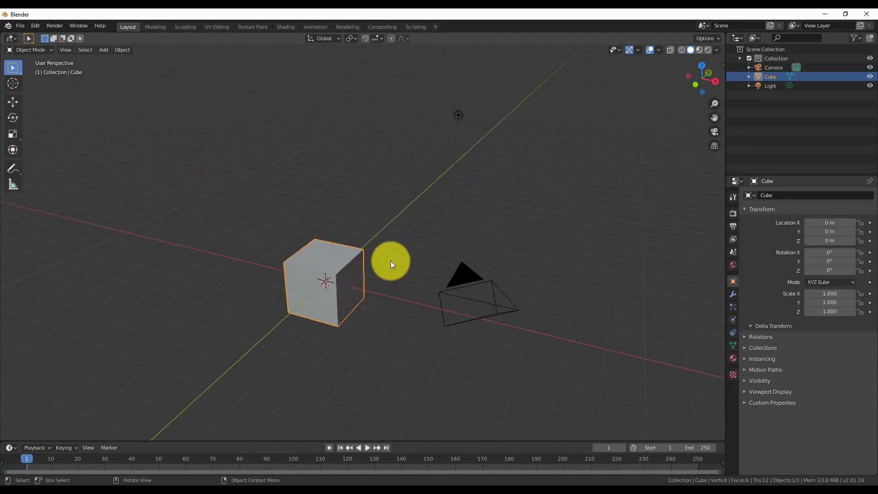
{"action": "left_click_drag", "start_coordinate": [422, 98], "coordinate": [523, 327]}
{"action": "key", "text": "x"}
{"action": "left_click", "coordinate": [523, 327]}
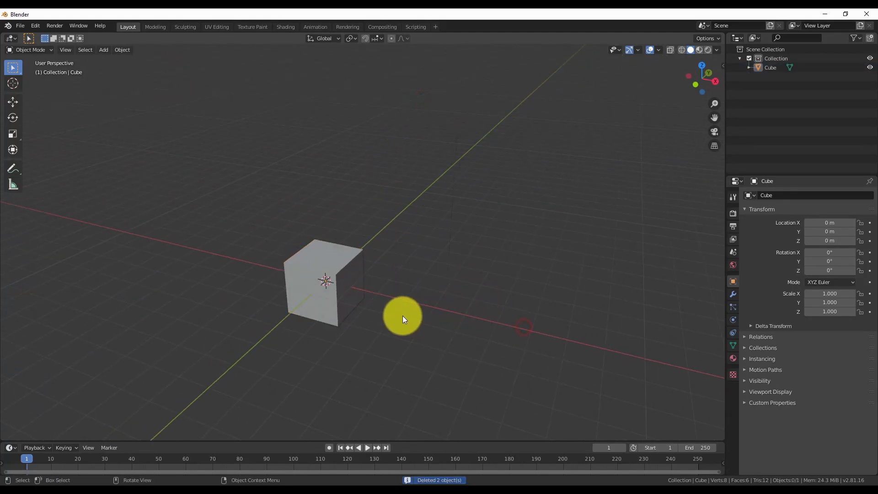
Step: Select the cube and raise it along the Z axis to a height of 9 m
{"action": "scroll", "coordinate": [347, 318], "scroll_direction": "up", "scroll_amount": 1}
{"action": "middle_click_drag", "start_coordinate": [326, 320], "coordinate": [305, 297]}
{"action": "scroll", "coordinate": [305, 296], "scroll_direction": "up", "scroll_amount": 1}
{"action": "left_click", "coordinate": [306, 296]}
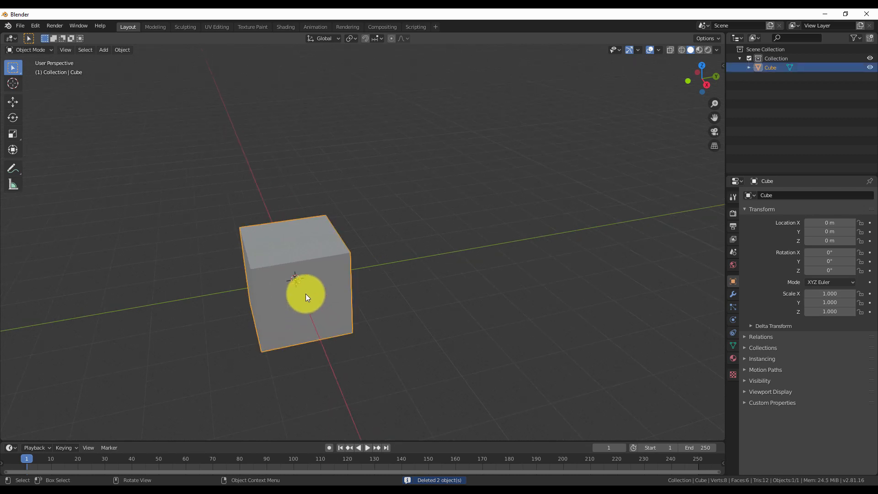
{"action": "key", "text": "KP_Decimal"}
{"action": "scroll", "coordinate": [306, 294], "scroll_direction": "down", "scroll_amount": 2}
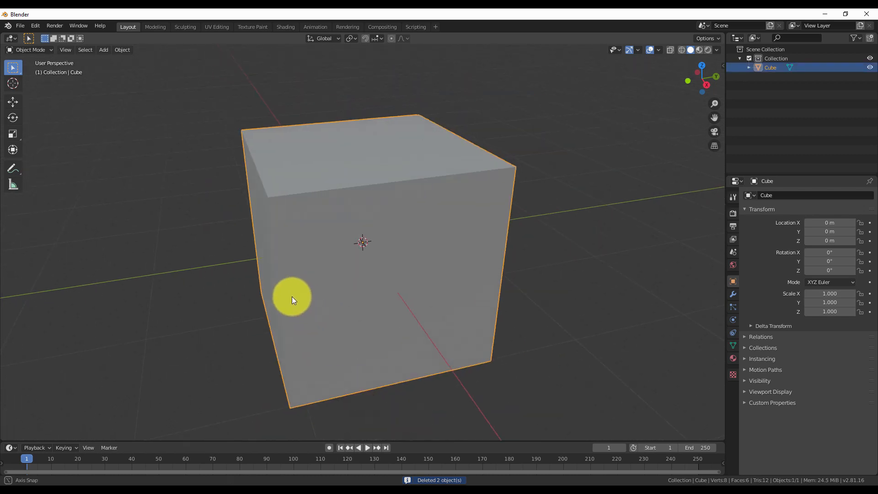
{"action": "middle_click_drag", "start_coordinate": [292, 295], "coordinate": [287, 294]}
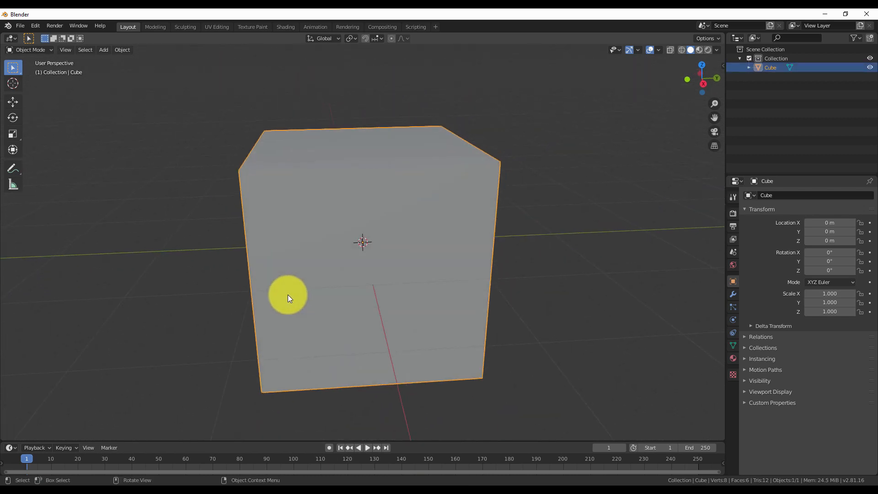
{"action": "key", "text": "KP_1"}
{"action": "scroll", "coordinate": [319, 275], "scroll_direction": "down", "scroll_amount": 3}
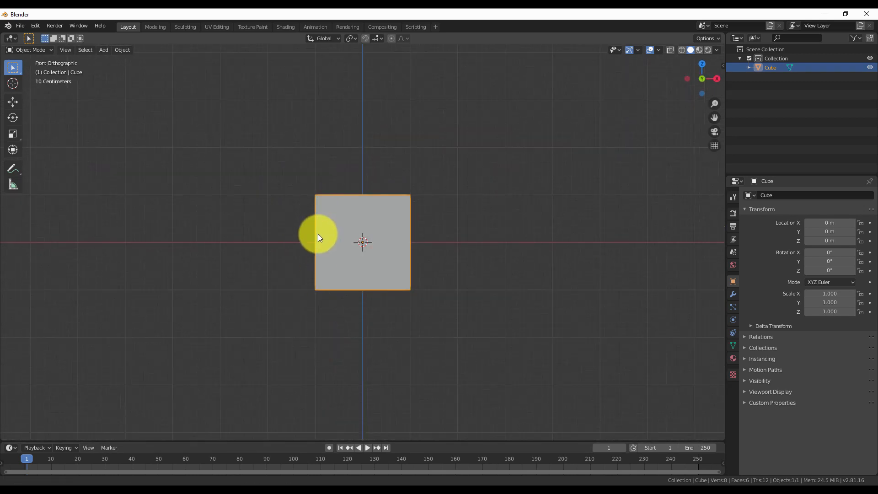
{"action": "middle_click_drag", "start_coordinate": [318, 234], "coordinate": [356, 325]}
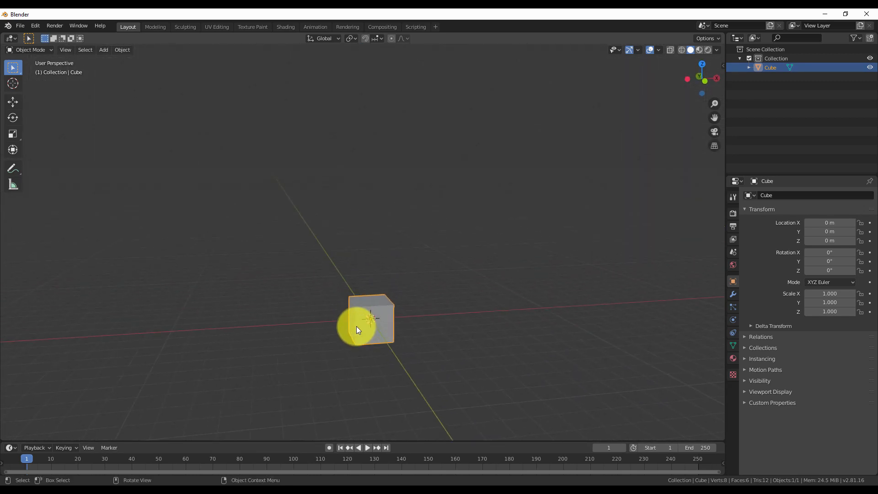
{"action": "key", "text": "g"}
{"action": "key", "text": "z"}
{"action": "left_click", "coordinate": [347, 146]}
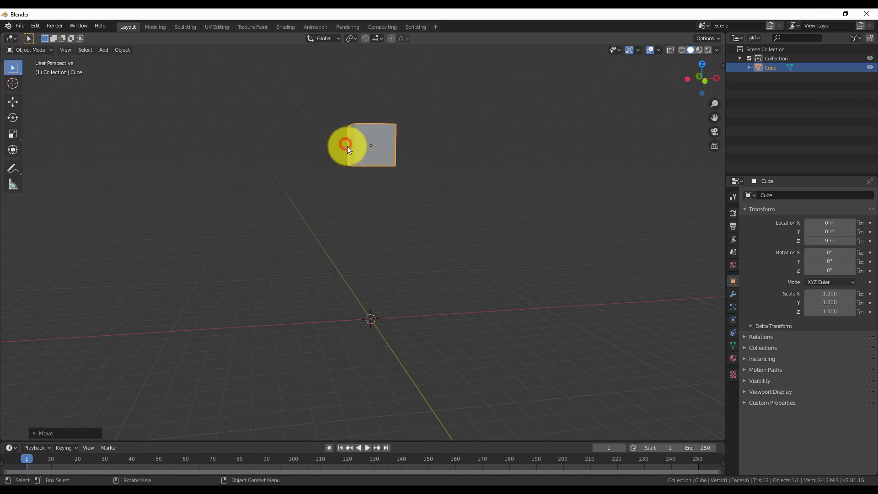
Step: Move the raised cube 6 m along the X axis in the negative direction
{"action": "key", "text": "g"}
{"action": "key", "text": "x"}
{"action": "left_click", "coordinate": [226, 147]}
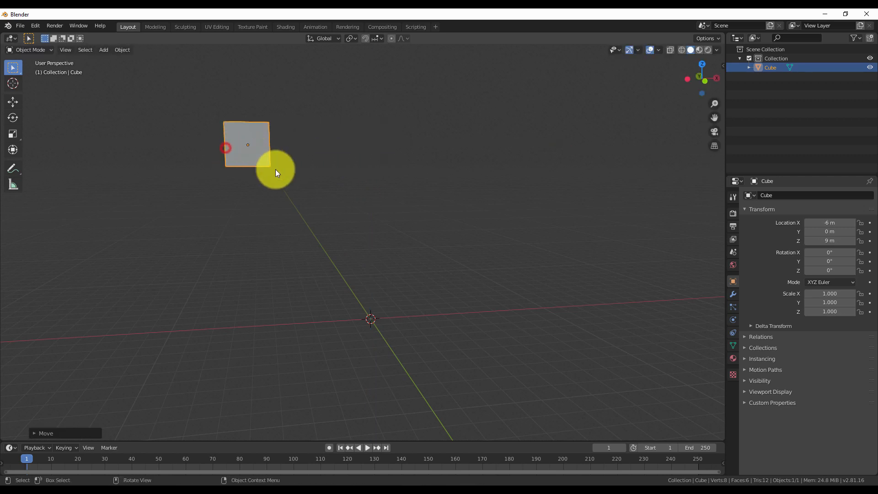
Step: Add an Array modifier to the cube with a count of 5 and a relative X offset of 1.2
{"action": "middle_click_drag", "start_coordinate": [275, 169], "coordinate": [330, 210]}
{"action": "left_click", "coordinate": [733, 294]}
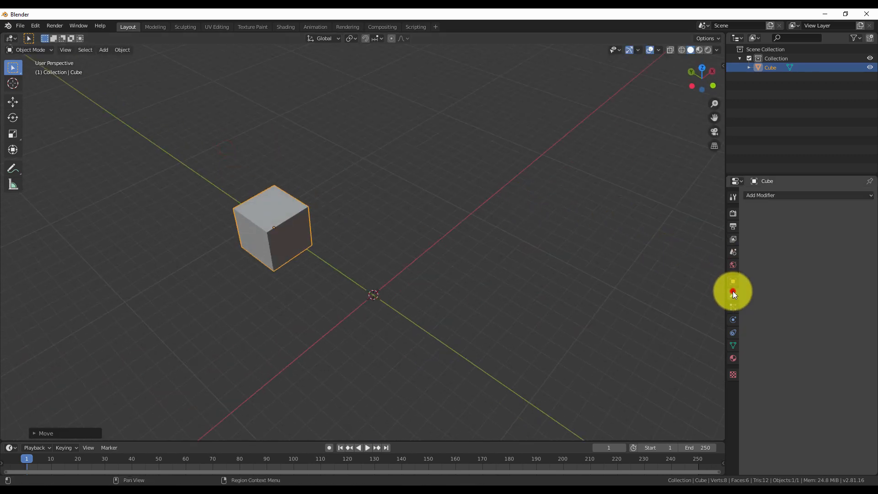
{"action": "left_click", "coordinate": [772, 200]}
{"action": "left_click", "coordinate": [717, 218]}
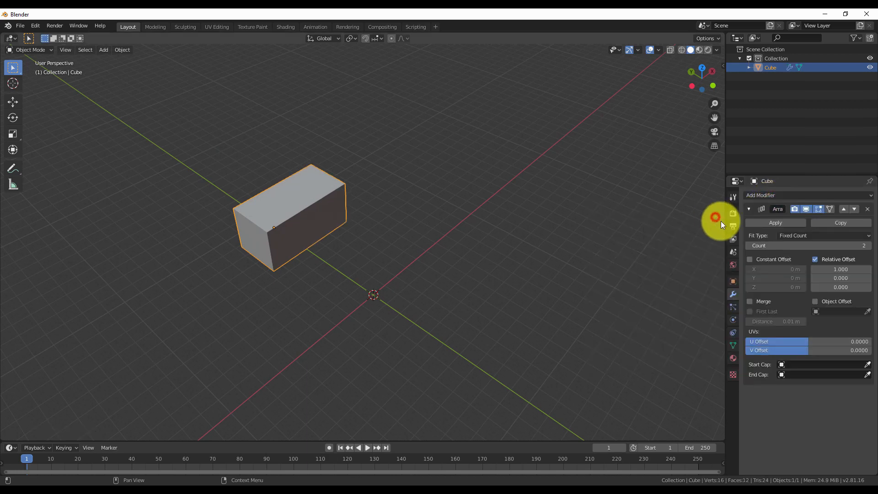
{"action": "left_click", "coordinate": [810, 245]}
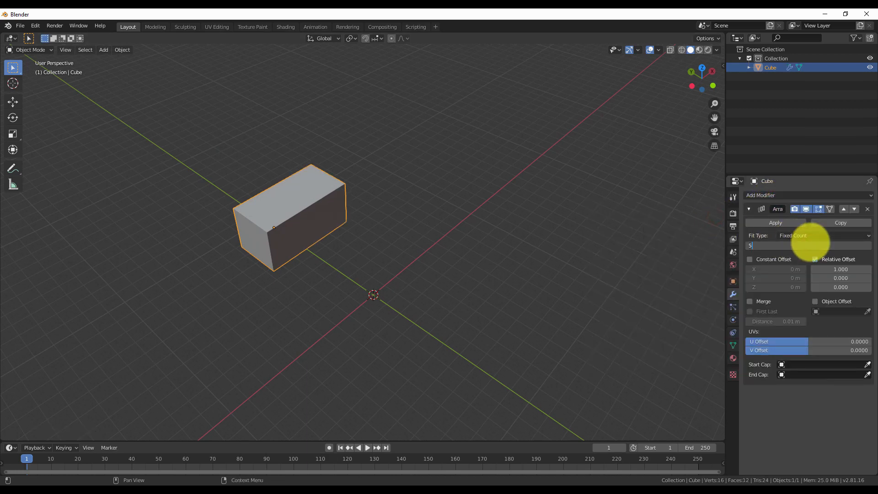
{"action": "key", "text": "Return"}
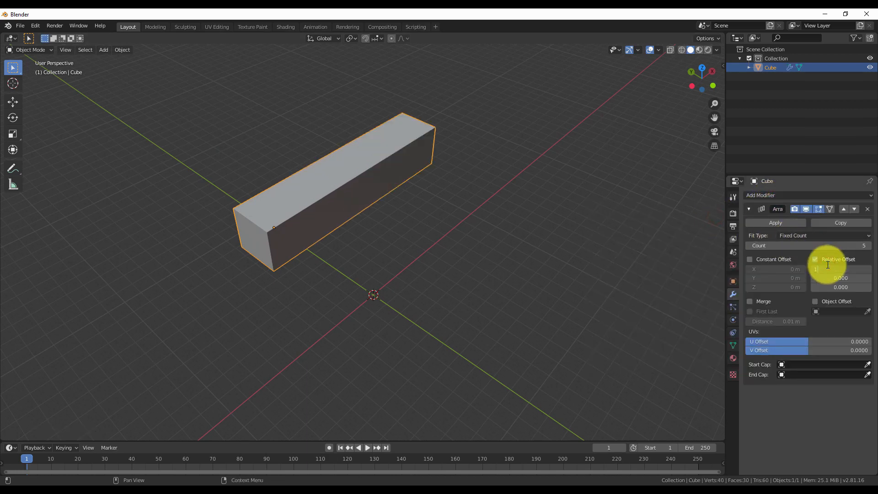
{"action": "left_click", "coordinate": [828, 265]}
{"action": "type", "text": "1.2"}
{"action": "key", "text": "Return"}
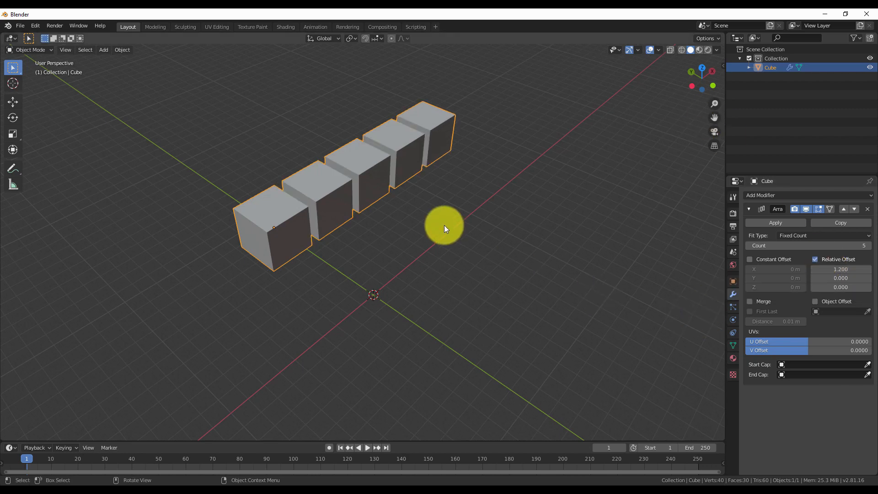
Step: Duplicate the Array modifier and set the copy's relative offset to 1.2 in Y and 0 in X
{"action": "middle_click_drag", "start_coordinate": [444, 225], "coordinate": [424, 247]}
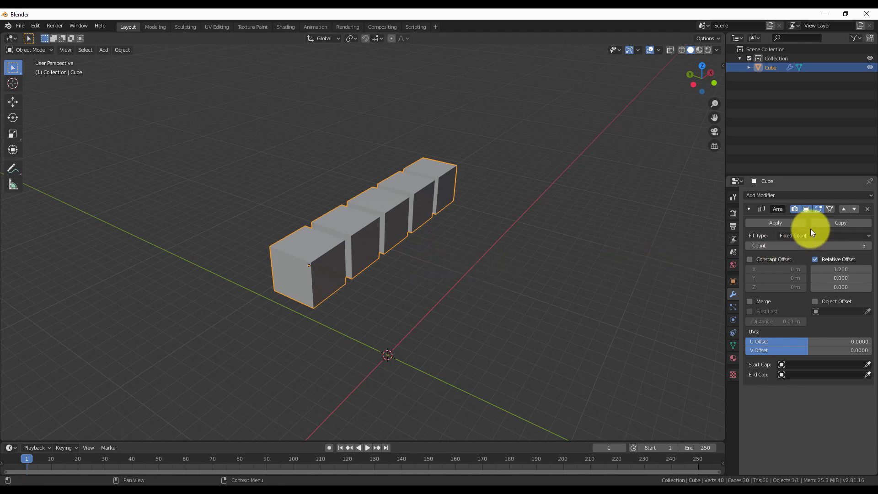
{"action": "left_click", "coordinate": [821, 223]}
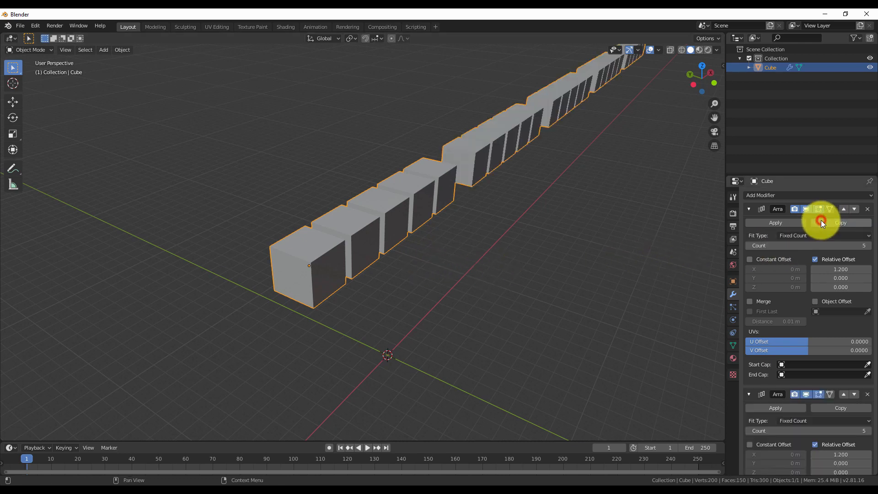
{"action": "middle_click_drag", "start_coordinate": [418, 269], "coordinate": [416, 288]}
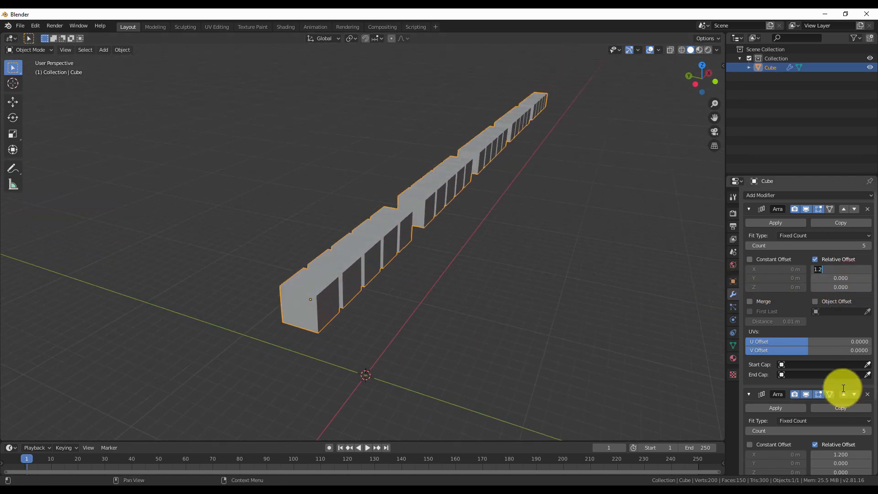
{"action": "left_click", "coordinate": [681, 250]}
{"action": "left_click", "coordinate": [829, 462]}
{"action": "type", "text": "1.2"}
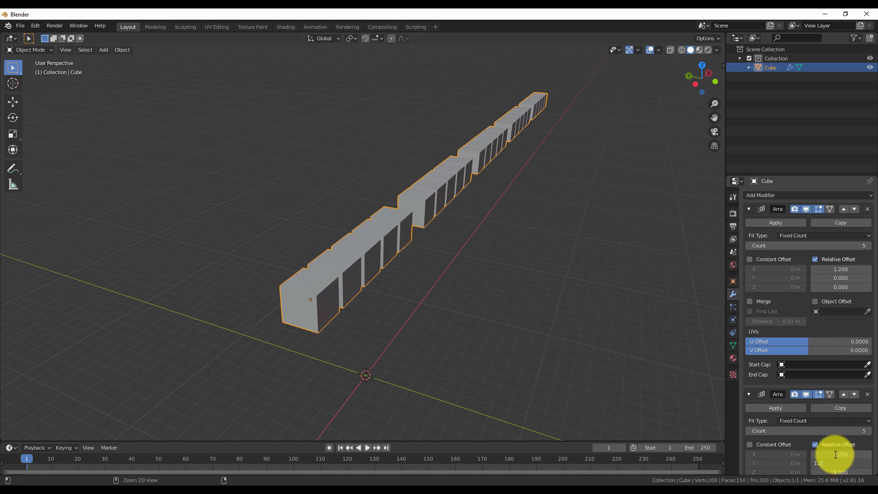
{"action": "key", "text": "Return"}
{"action": "type", "text": "0"}
{"action": "key", "text": "Return"}
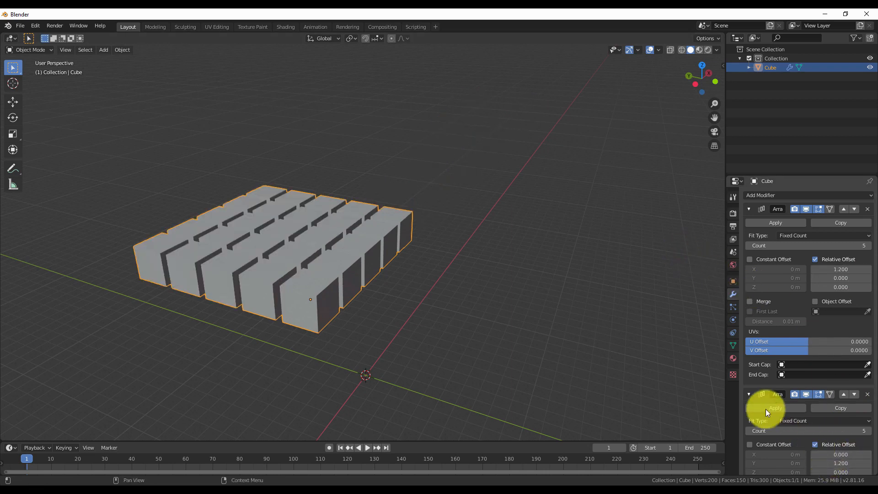
Step: Duplicate the second Array modifier, collapse the first two, and set the new copy's relative offset to 1.2 in Z and 0 in Y
{"action": "left_click", "coordinate": [641, 310]}
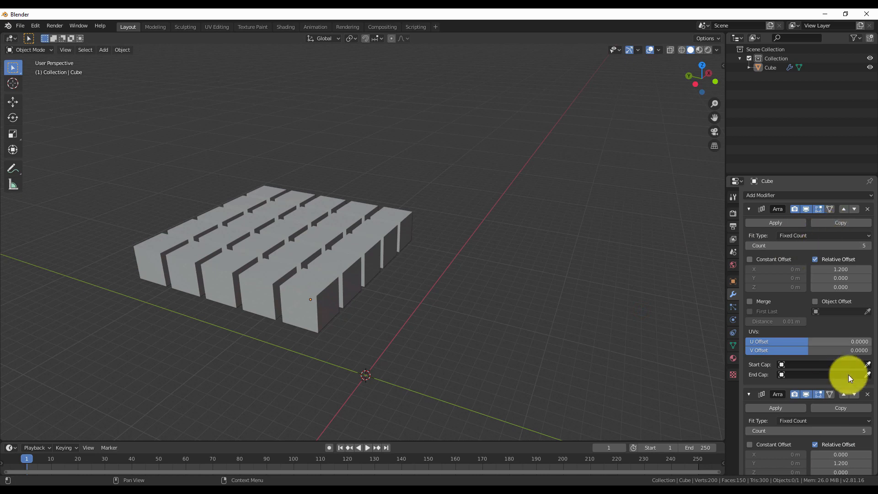
{"action": "left_click", "coordinate": [834, 410]}
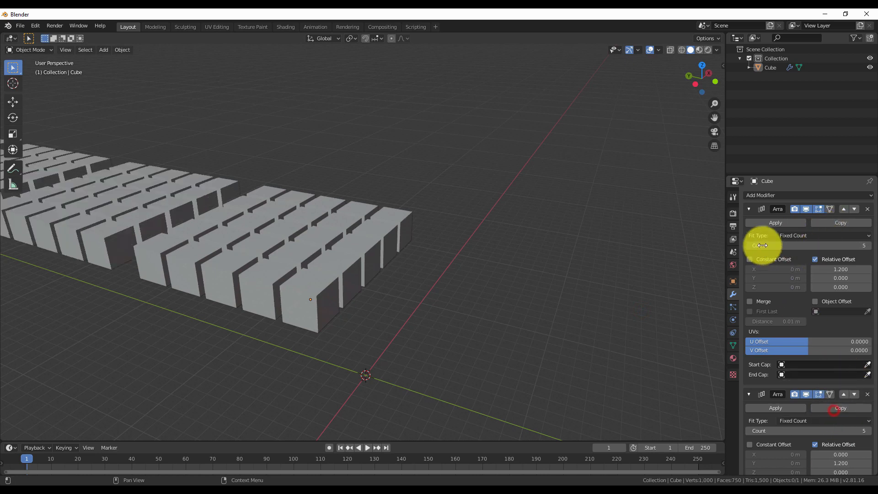
{"action": "left_click", "coordinate": [748, 209]}
{"action": "left_click", "coordinate": [749, 225]}
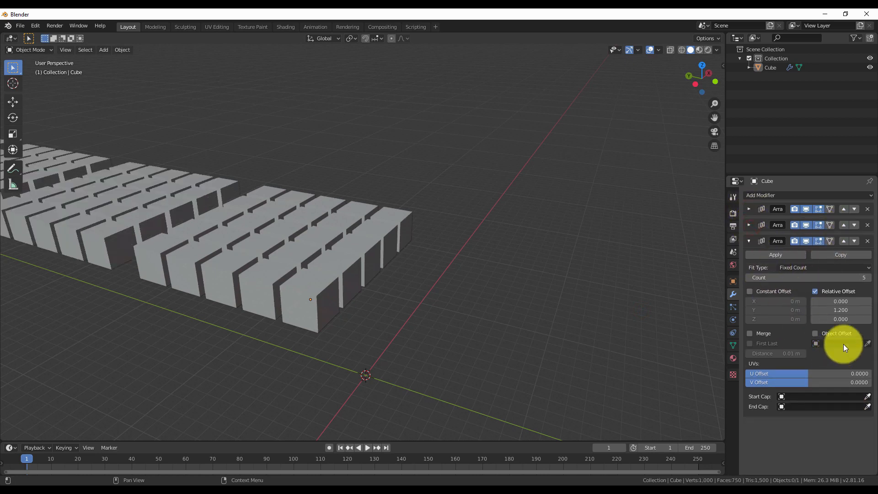
{"action": "key", "text": "ctrl+c"}
{"action": "left_click", "coordinate": [845, 329]}
{"action": "double_click", "coordinate": [843, 320]}
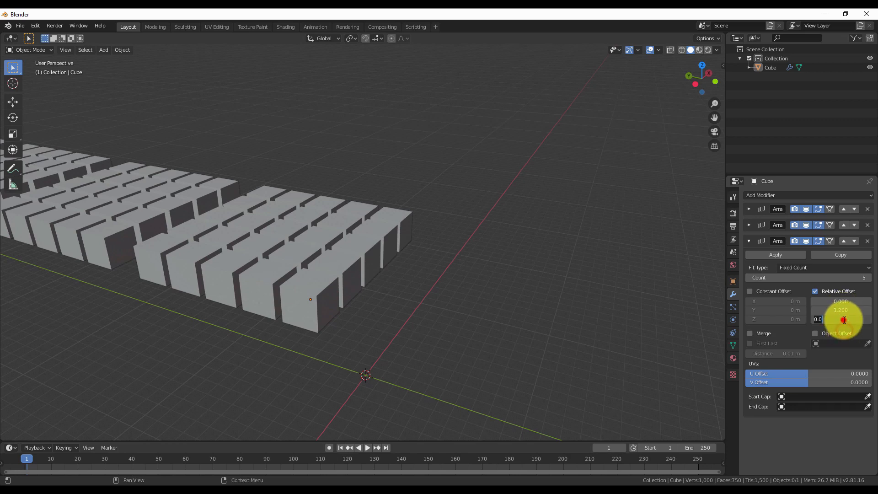
{"action": "key", "text": "ctrl+v"}
{"action": "left_click", "coordinate": [845, 309]}
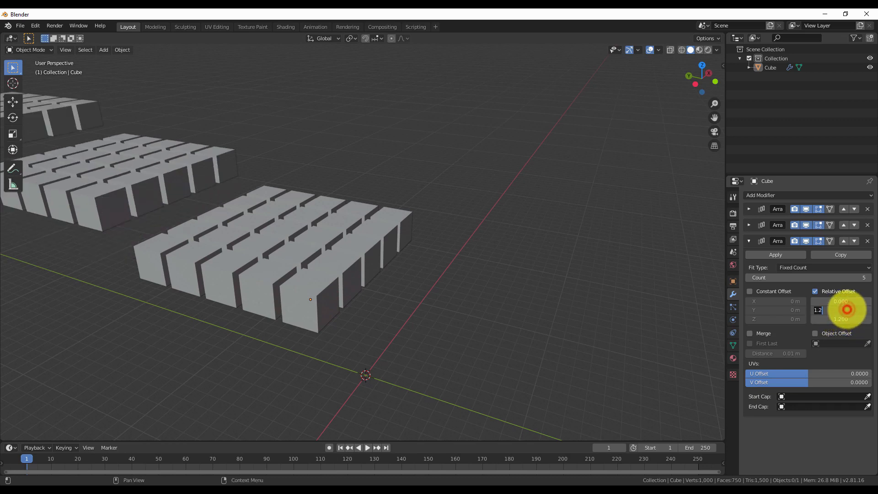
{"action": "type", "text": "0"}
{"action": "key", "text": "Return"}
Step: Enable Rigid Body physics for the arrayed cube object
{"action": "middle_click_drag", "start_coordinate": [607, 248], "coordinate": [355, 215]}
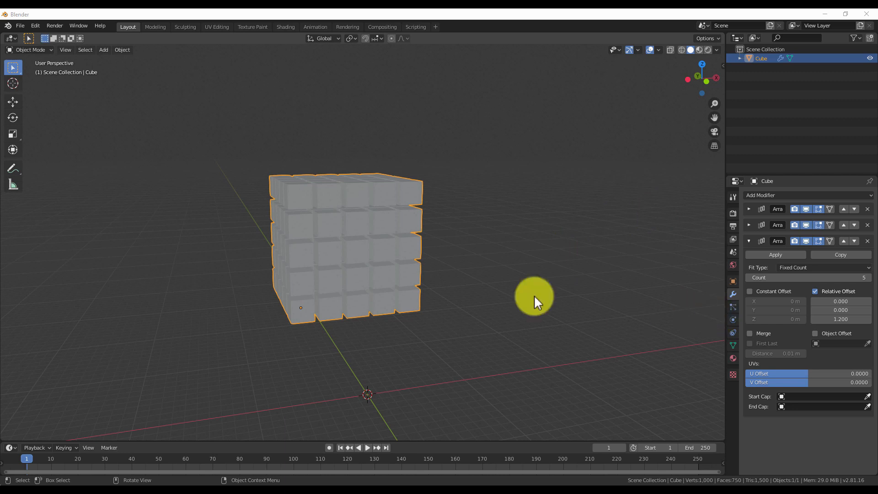
{"action": "left_click", "coordinate": [733, 320]}
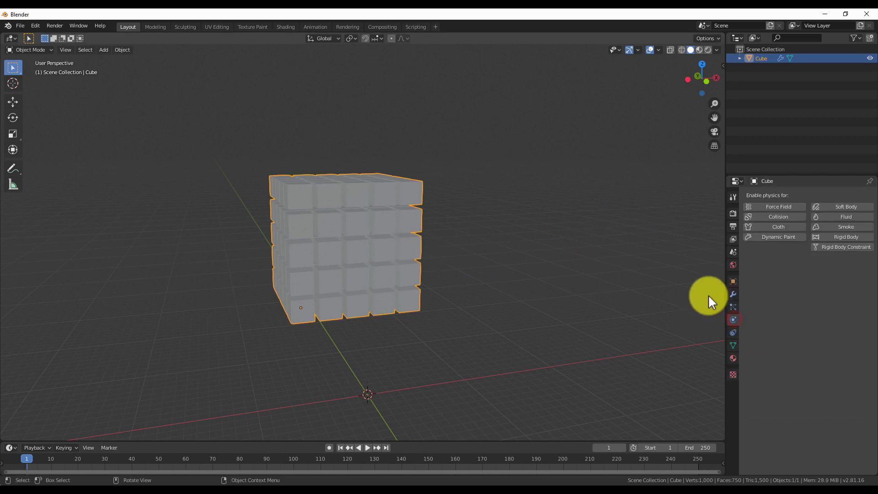
{"action": "middle_click_drag", "start_coordinate": [393, 294], "coordinate": [402, 287]}
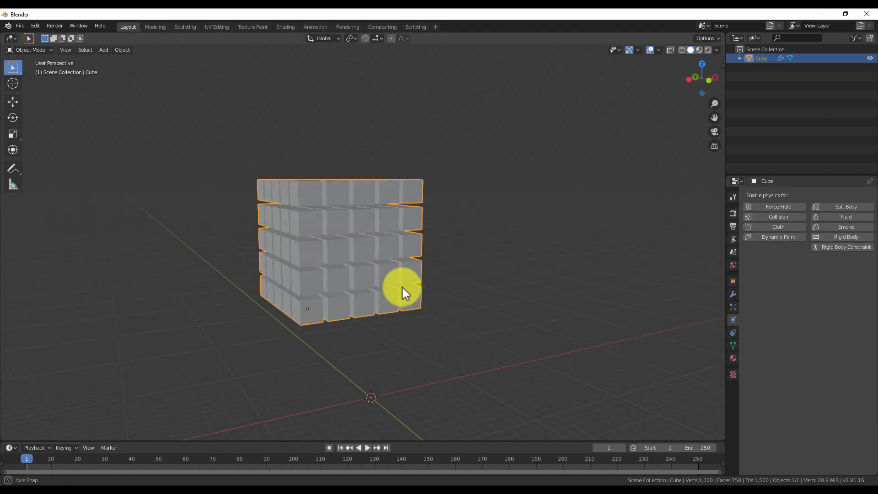
{"action": "scroll", "coordinate": [250, 279], "scroll_direction": "up", "scroll_amount": 2}
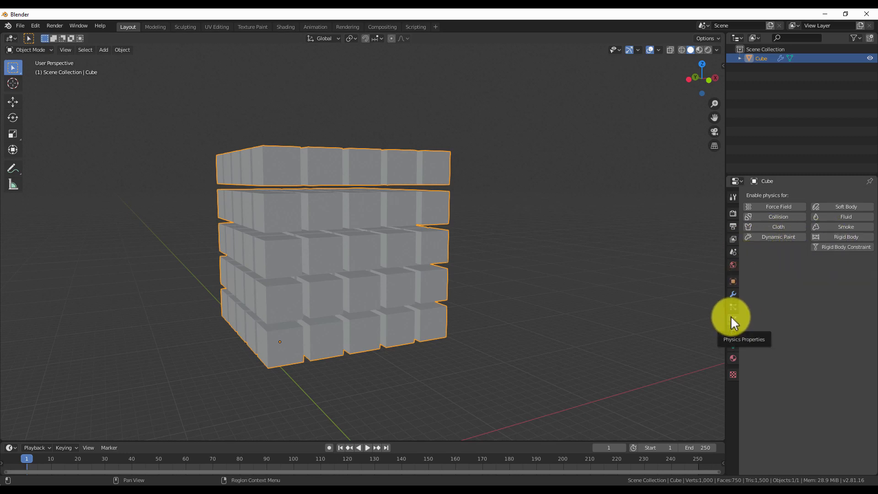
{"action": "left_click", "coordinate": [849, 236]}
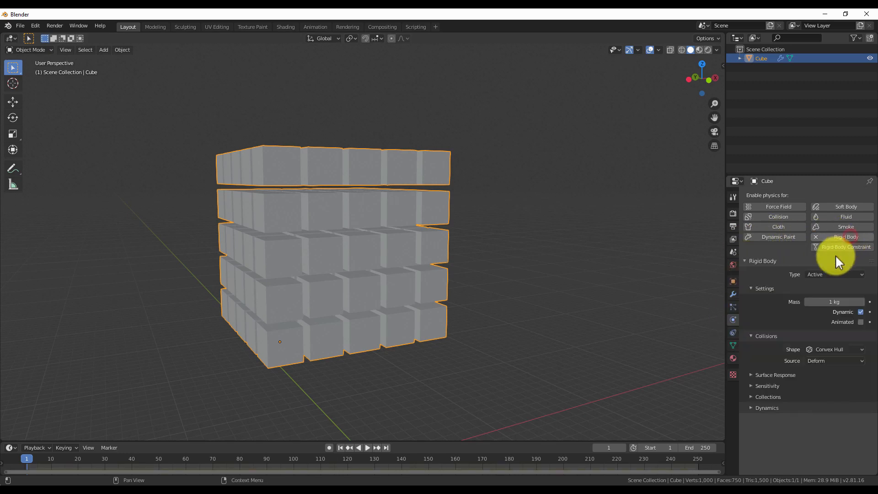
Step: Set the collision shape of the arrayed cube's rigid body to Box
{"action": "middle_click_drag", "start_coordinate": [437, 287], "coordinate": [482, 281]}
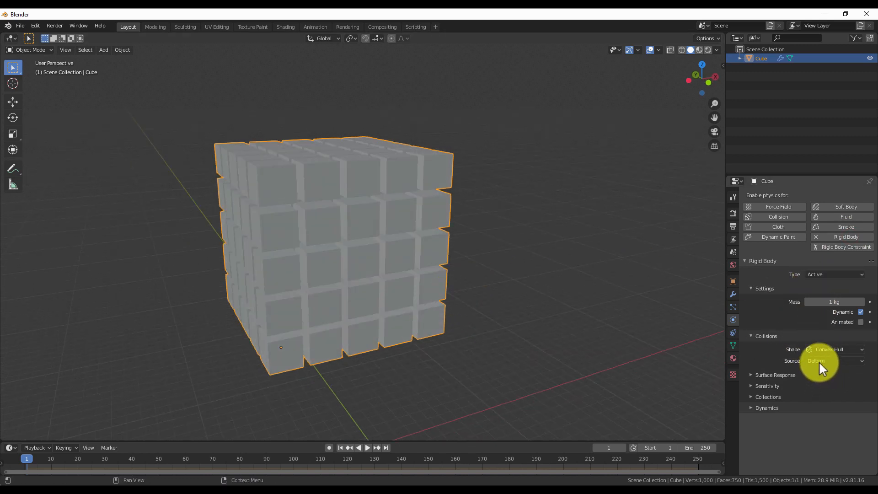
{"action": "left_click", "coordinate": [827, 348]}
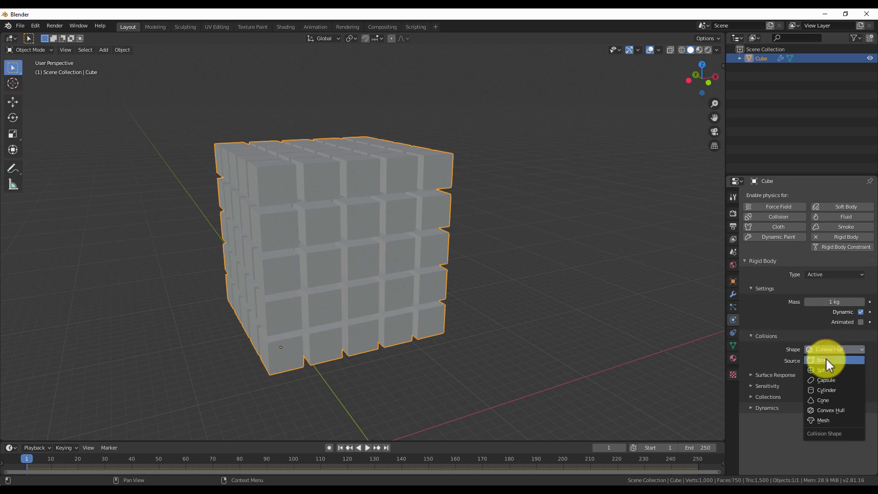
{"action": "left_click", "coordinate": [825, 359]}
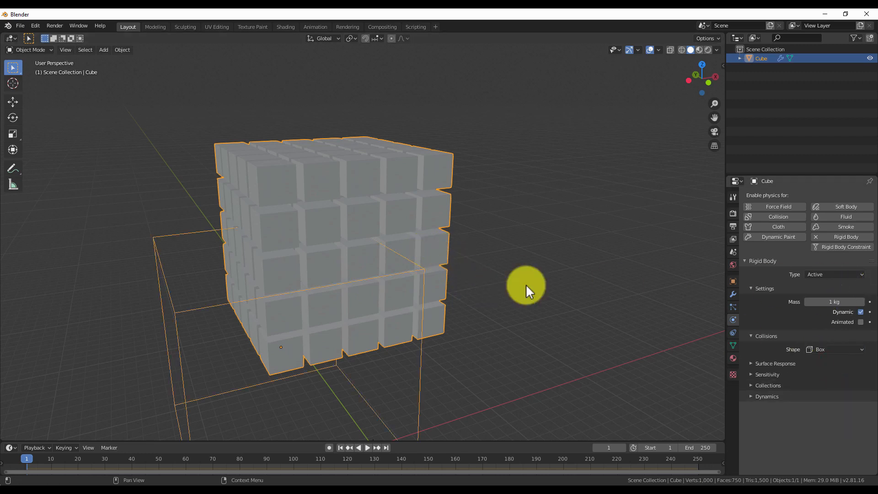
{"action": "left_click", "coordinate": [842, 274]}
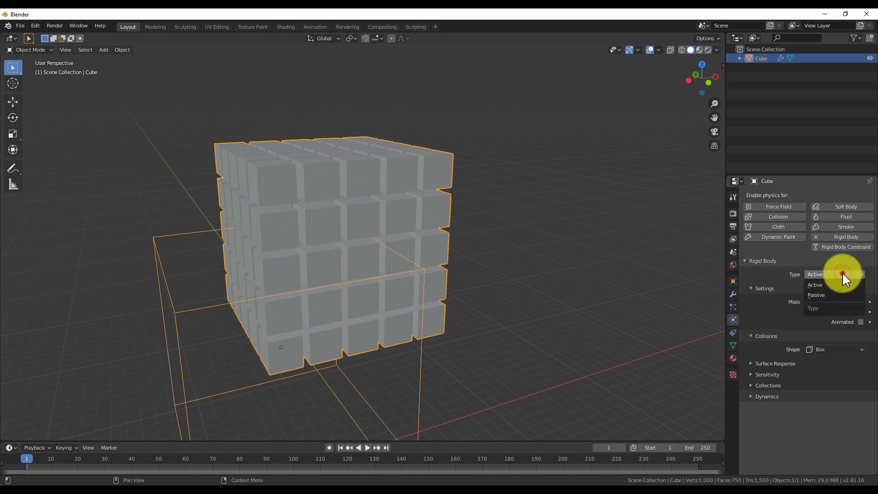
Step: Apply all three Array modifiers on the cube object, working from the last in the stack to the first
{"action": "middle_click_drag", "start_coordinate": [400, 296], "coordinate": [337, 239], "text": "shift"}
{"action": "scroll", "coordinate": [542, 175], "scroll_direction": "up", "scroll_amount": 2}
{"action": "middle_click_drag", "start_coordinate": [542, 176], "coordinate": [389, 209], "text": "shift"}
{"action": "scroll", "coordinate": [345, 174], "scroll_direction": "down", "scroll_amount": 3}
{"action": "scroll", "coordinate": [334, 225], "scroll_direction": "up", "scroll_amount": 2}
{"action": "middle_click_drag", "start_coordinate": [334, 225], "coordinate": [368, 201]}
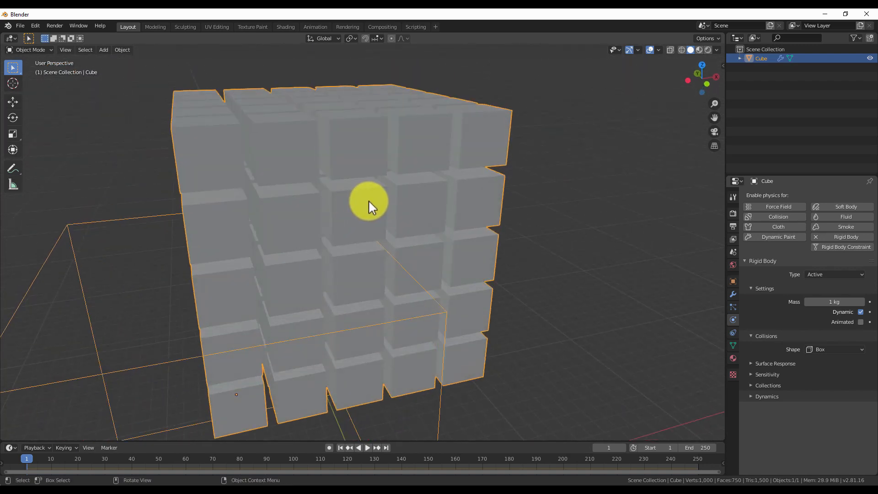
{"action": "left_click", "coordinate": [733, 294]}
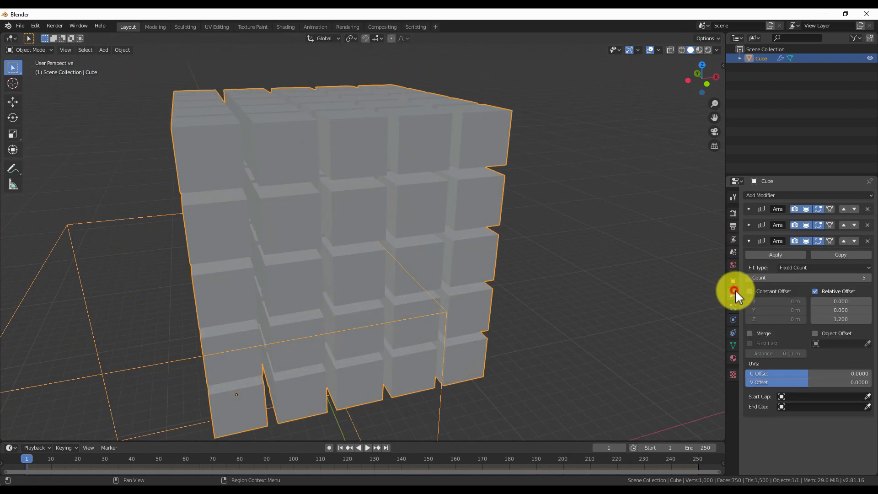
{"action": "left_click", "coordinate": [754, 251]}
{"action": "left_click", "coordinate": [749, 225]}
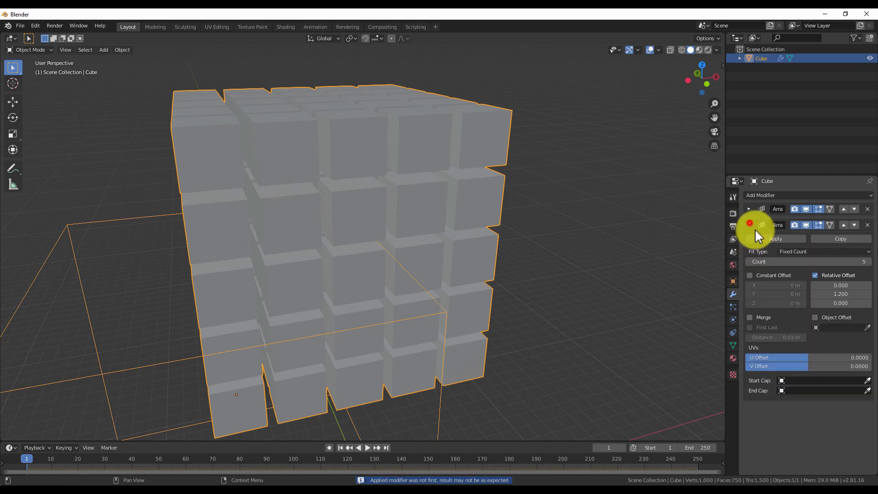
{"action": "left_click", "coordinate": [761, 239]}
{"action": "left_click", "coordinate": [750, 210]}
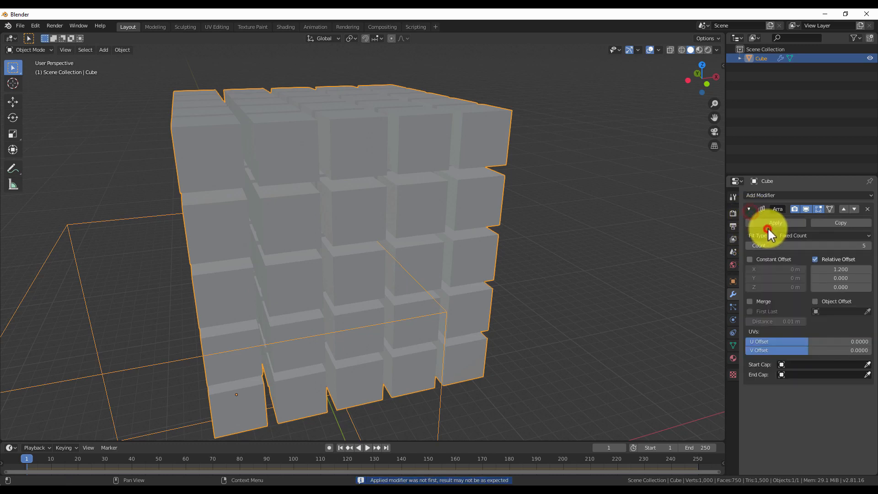
{"action": "left_click", "coordinate": [768, 223]}
Step: Separate the cube grid mesh by loose parts into individual objects and return to Object Mode
{"action": "scroll", "coordinate": [426, 254], "scroll_direction": "down", "scroll_amount": 2}
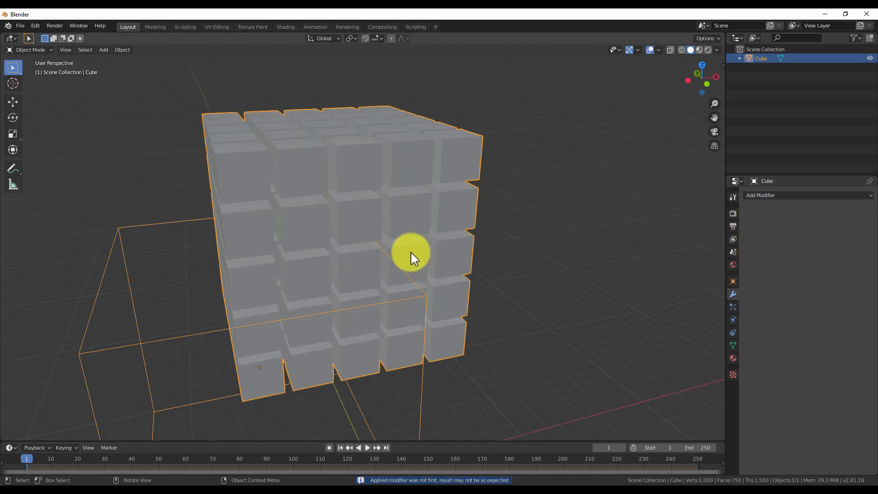
{"action": "key", "text": "Tab"}
{"action": "middle_click_drag", "start_coordinate": [404, 241], "coordinate": [334, 257]}
{"action": "key", "text": "p"}
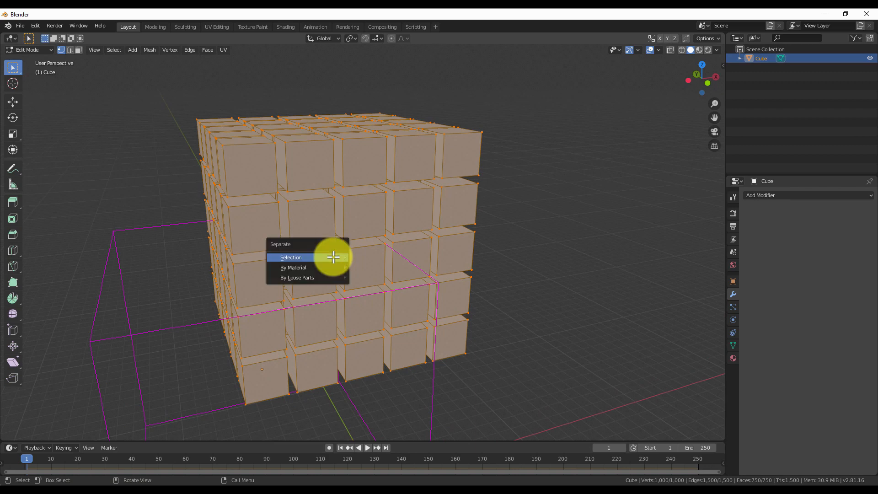
{"action": "left_click", "coordinate": [315, 277]}
{"action": "key", "text": "Tab"}
{"action": "middle_click_drag", "start_coordinate": [392, 255], "coordinate": [451, 290]}
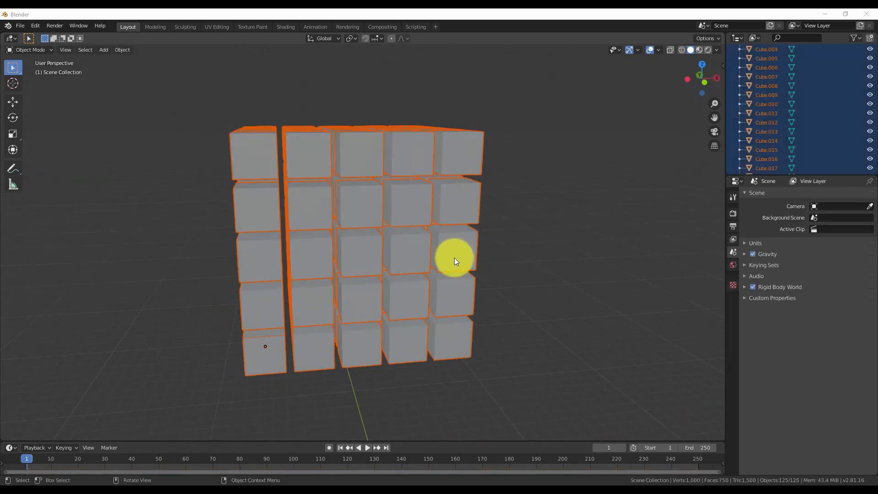
Step: Select a single cube inside the separated grid to examine its own rigid body settings
{"action": "middle_click_drag", "start_coordinate": [454, 257], "coordinate": [392, 253]}
{"action": "left_click", "coordinate": [392, 253]}
{"action": "mouse_move", "coordinate": [392, 284]}
{"action": "middle_mouse_down"}
{"action": "mouse_move", "coordinate": [404, 250]}
{"action": "mouse_move", "coordinate": [389, 284]}
{"action": "middle_mouse_up"}
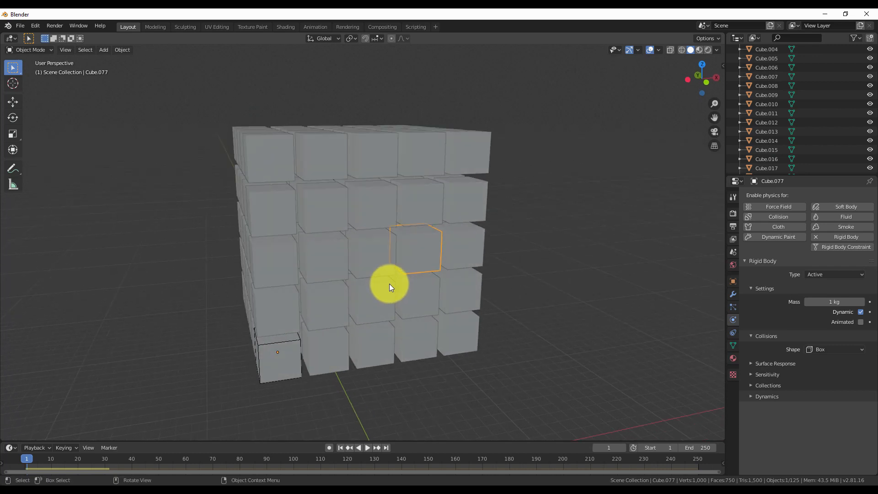
Step: Add a plane at the world origin below the cube grid and scale it up into a large ground surface
{"action": "scroll", "coordinate": [386, 297], "scroll_direction": "down", "scroll_amount": 5}
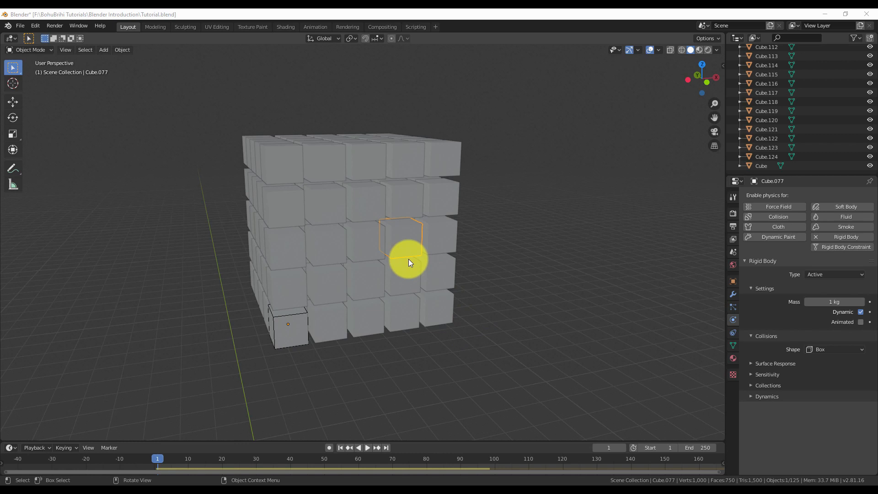
{"action": "scroll", "coordinate": [410, 260], "scroll_direction": "down", "scroll_amount": 12}
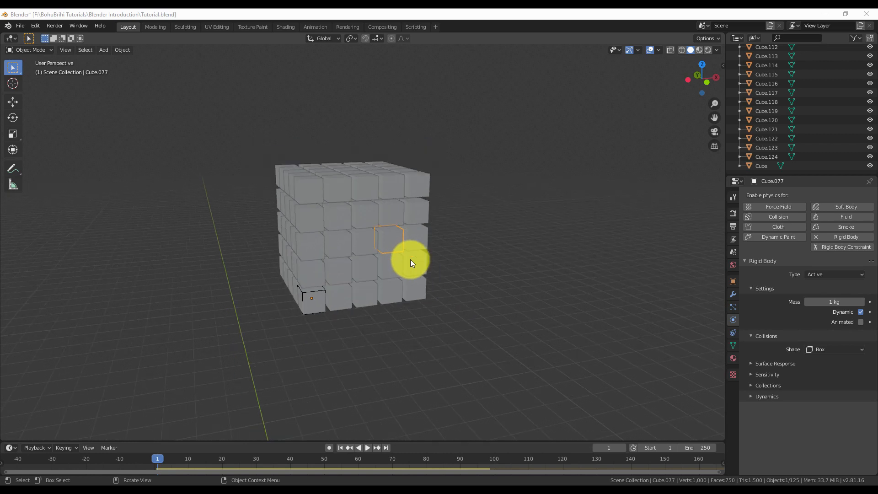
{"action": "scroll", "coordinate": [412, 258], "scroll_direction": "up", "scroll_amount": 4}
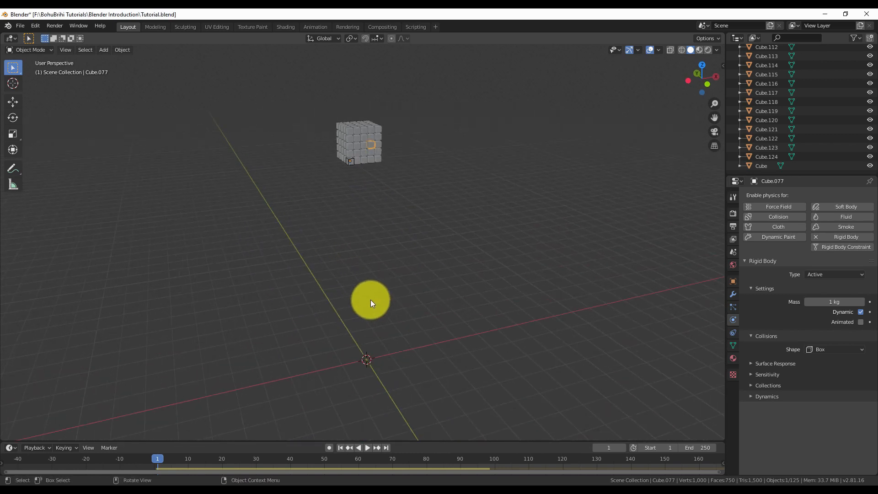
{"action": "key", "text": "shift+a"}
{"action": "left_click", "coordinate": [391, 298]}
{"action": "key", "text": "s"}
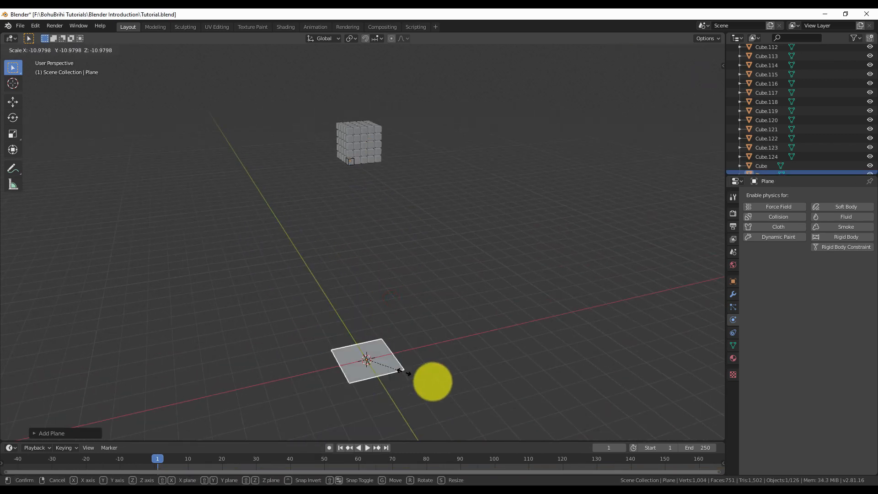
{"action": "left_click", "coordinate": [509, 388]}
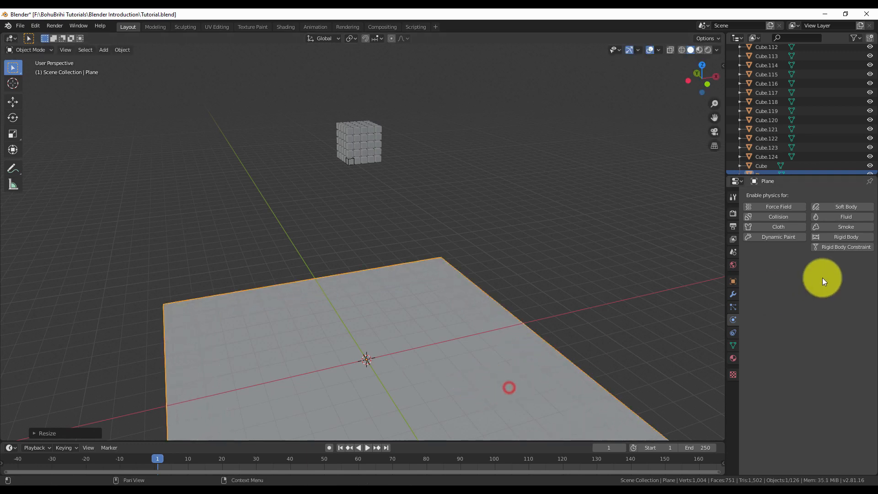
Step: Enable Rigid Body physics for the ground plane and set its type to Passive
{"action": "left_click", "coordinate": [837, 237]}
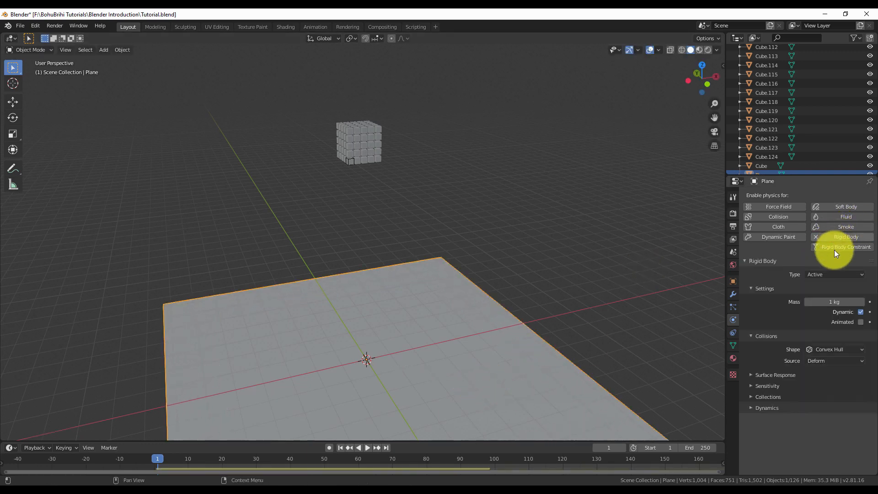
{"action": "left_click", "coordinate": [831, 274]}
{"action": "left_click", "coordinate": [828, 296]}
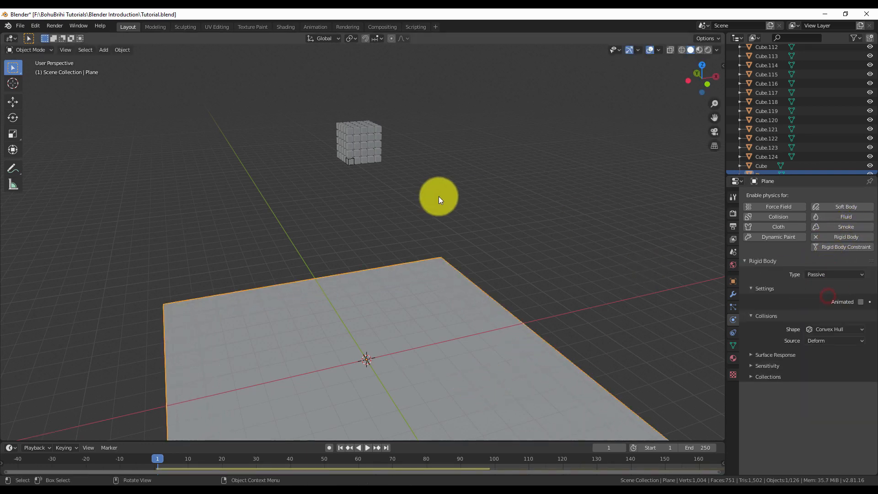
Step: Deselect everything, play the rigid body simulation to watch how the cubes behave, and return to frame 1
{"action": "middle_click_drag", "start_coordinate": [417, 207], "coordinate": [415, 166], "text": "shift"}
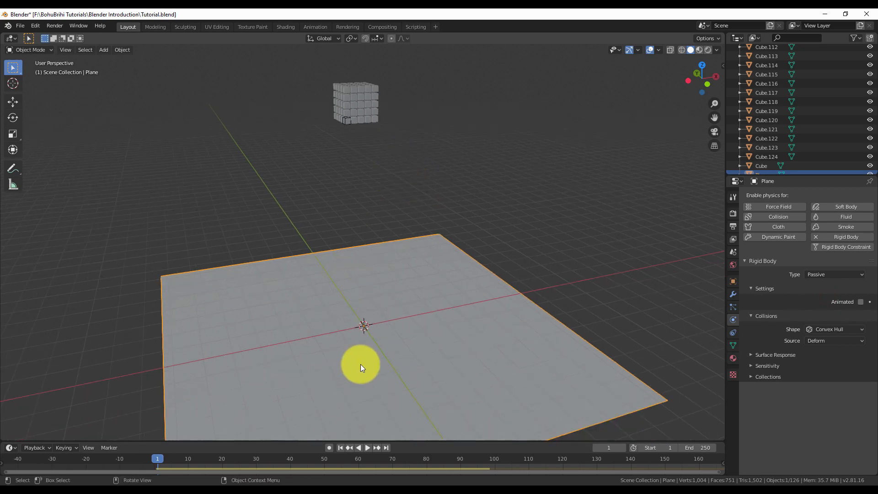
{"action": "key", "text": "alt+a"}
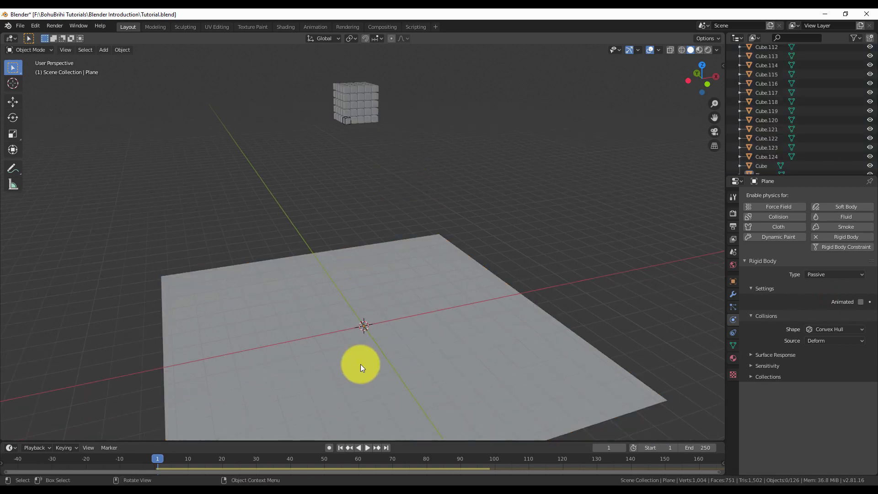
{"action": "left_click", "coordinate": [370, 452]}
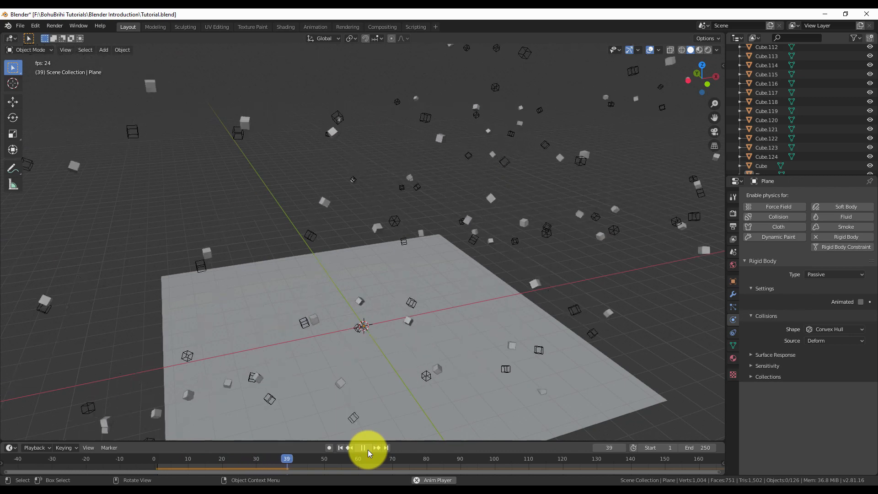
{"action": "left_click", "coordinate": [340, 447]}
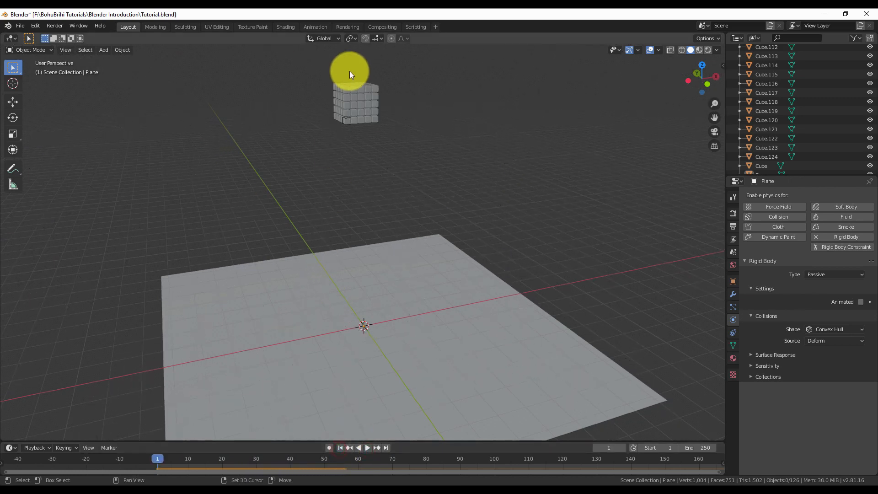
Step: Select individual cubes at different places in the grid to examine where their origin points lie
{"action": "middle_click_drag", "start_coordinate": [351, 72], "coordinate": [330, 273], "text": "shift"}
{"action": "scroll", "coordinate": [366, 208], "scroll_direction": "up", "scroll_amount": 7}
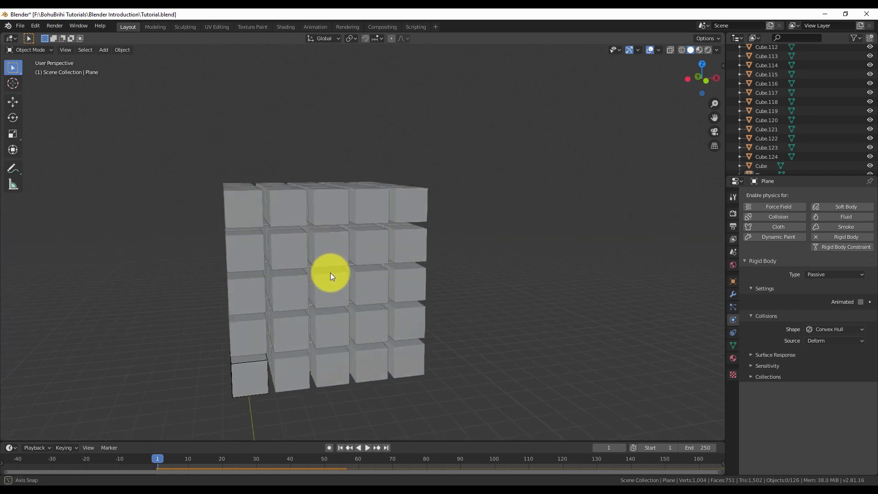
{"action": "left_click", "coordinate": [416, 213]}
{"action": "middle_click_drag", "start_coordinate": [286, 330], "coordinate": [314, 317]}
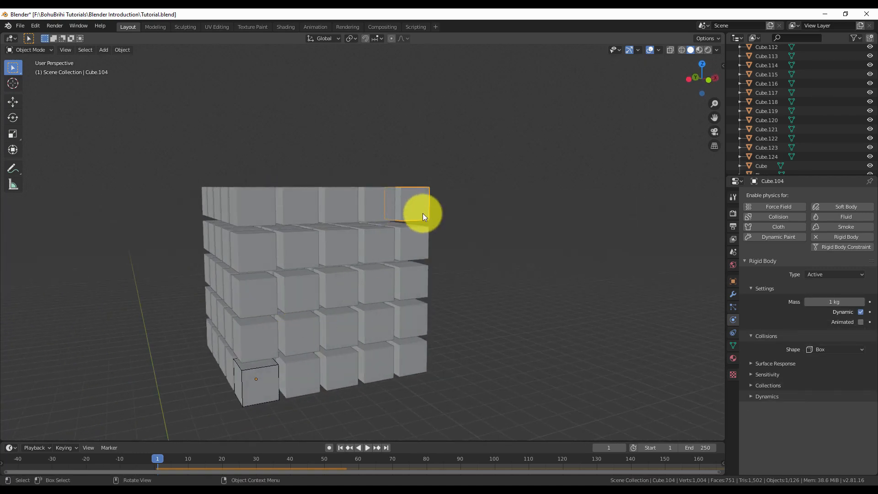
{"action": "mouse_move", "coordinate": [422, 213]}
{"action": "middle_mouse_down"}
{"action": "mouse_move", "coordinate": [405, 230]}
{"action": "mouse_move", "coordinate": [432, 212]}
{"action": "middle_mouse_up"}
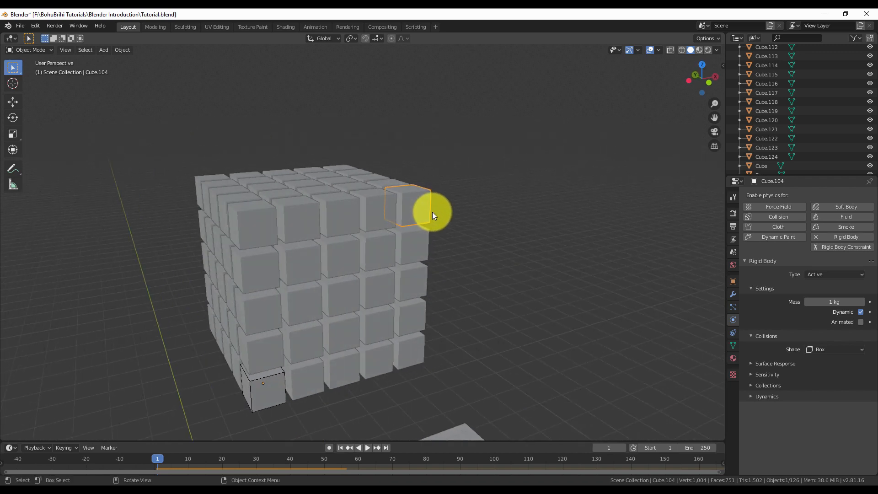
{"action": "left_click", "coordinate": [421, 275]}
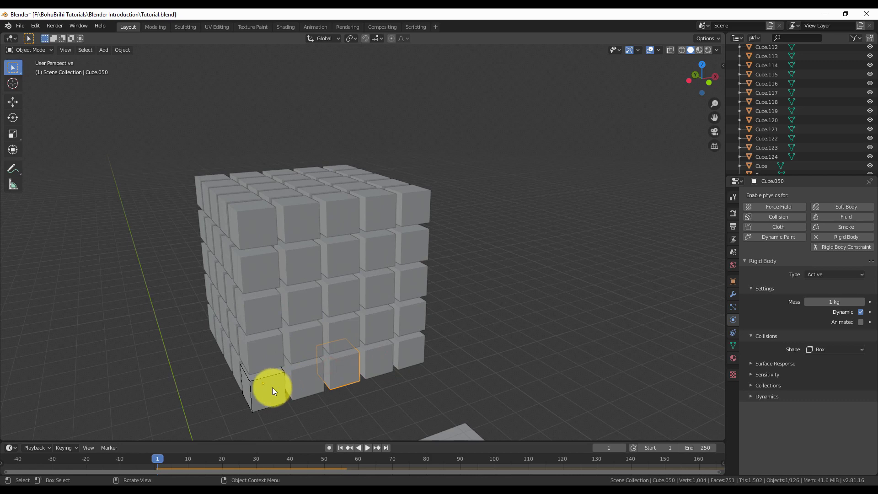
{"action": "middle_click_drag", "start_coordinate": [274, 385], "coordinate": [311, 289]}
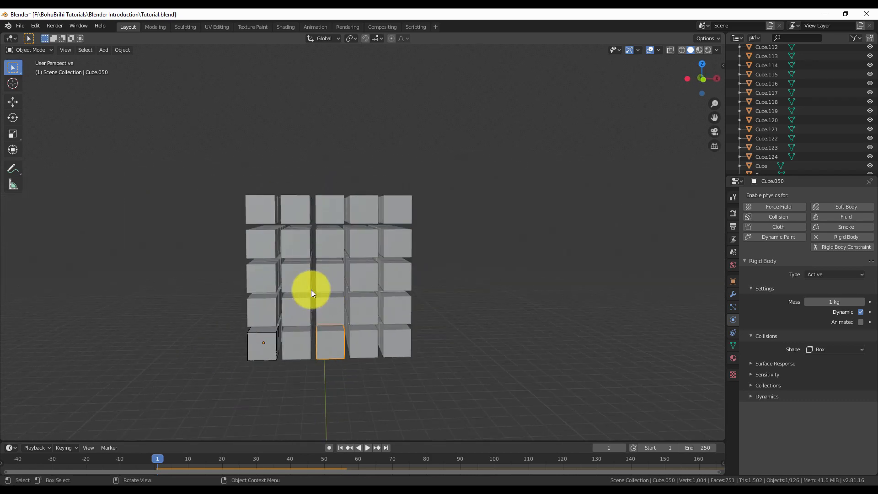
Step: Select all the cubes in wireframe shading, set their origins to their own geometry, and restore solid shading
{"action": "key", "text": "shift+z"}
{"action": "left_click_drag", "start_coordinate": [190, 163], "coordinate": [498, 385]}
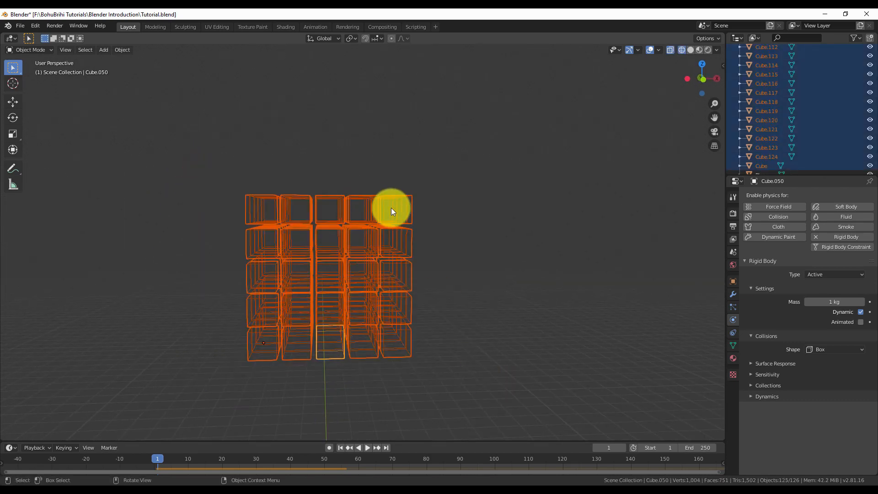
{"action": "right_click", "coordinate": [391, 207]}
{"action": "mouse_move", "coordinate": [396, 210]}
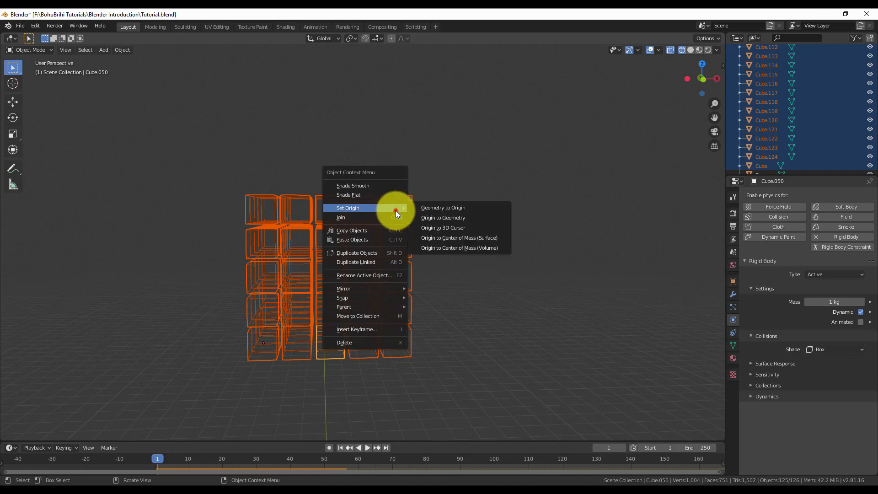
{"action": "left_click", "coordinate": [432, 219]}
{"action": "middle_click_drag", "start_coordinate": [433, 219], "coordinate": [441, 237]}
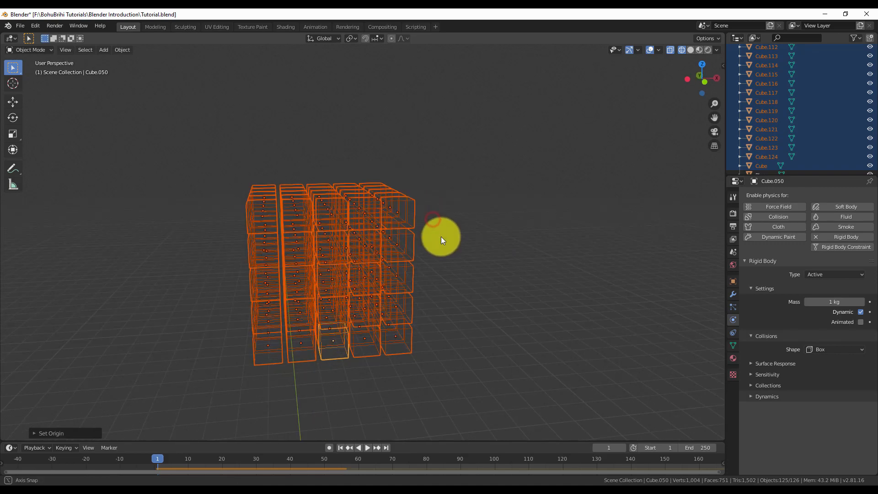
{"action": "key", "text": "shift+z"}
Step: Deselect all objects and select cubes along the grid's front face one by one to check their new origin points
{"action": "middle_click_drag", "start_coordinate": [449, 205], "coordinate": [417, 252]}
{"action": "scroll", "coordinate": [417, 252], "scroll_direction": "up", "scroll_amount": 2}
{"action": "left_click", "coordinate": [417, 251]}
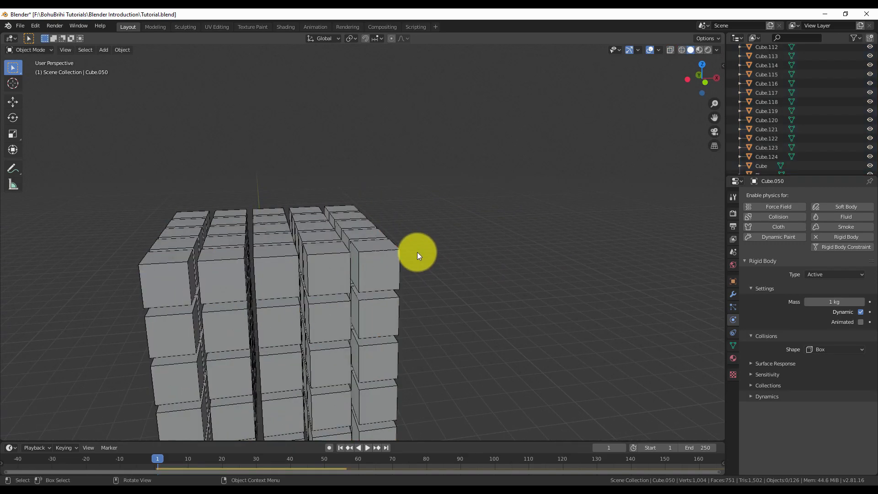
{"action": "left_click", "coordinate": [394, 259]}
{"action": "scroll", "coordinate": [394, 283], "scroll_direction": "down", "scroll_amount": 2}
{"action": "middle_click_drag", "start_coordinate": [381, 297], "coordinate": [377, 269], "text": "shift"}
{"action": "left_click", "coordinate": [373, 268]}
{"action": "left_click", "coordinate": [374, 298]}
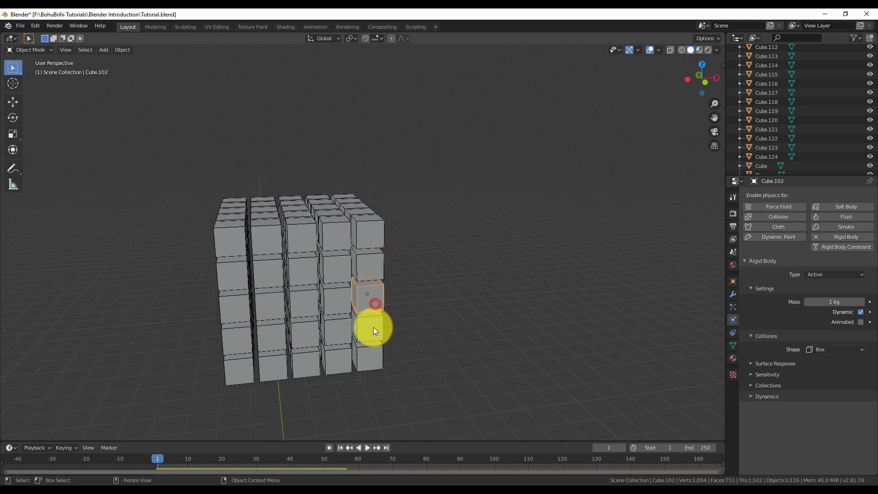
{"action": "left_click", "coordinate": [373, 329]}
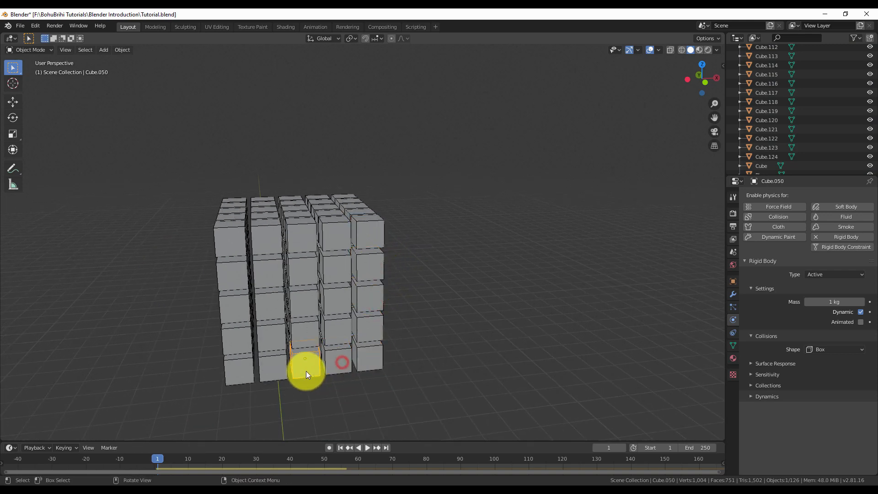
{"action": "left_click", "coordinate": [245, 369]}
{"action": "left_click", "coordinate": [245, 344]}
{"action": "left_click", "coordinate": [246, 312]}
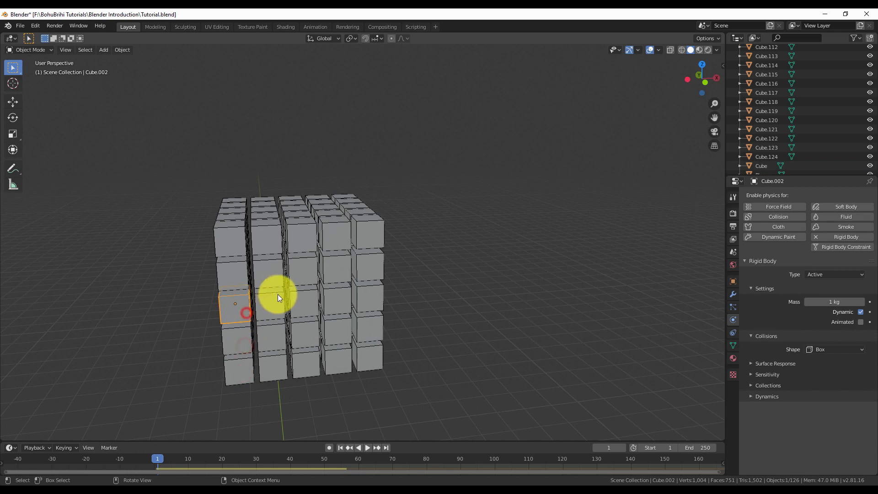
Step: Deselect all objects and replay the rigid body simulation from frame 1 to watch the cube grid fall towards the plane
{"action": "scroll", "coordinate": [280, 295], "scroll_direction": "down", "scroll_amount": 3}
{"action": "key", "text": "a"}
{"action": "key", "text": "a"}
{"action": "scroll", "coordinate": [279, 298], "scroll_direction": "up", "scroll_amount": 4}
{"action": "scroll", "coordinate": [283, 305], "scroll_direction": "down", "scroll_amount": 7}
{"action": "middle_click_drag", "start_coordinate": [317, 324], "coordinate": [346, 228], "text": "shift"}
{"action": "scroll", "coordinate": [347, 274], "scroll_direction": "down", "scroll_amount": 3}
{"action": "middle_click_drag", "start_coordinate": [348, 274], "coordinate": [364, 428]}
{"action": "left_click", "coordinate": [367, 447]}
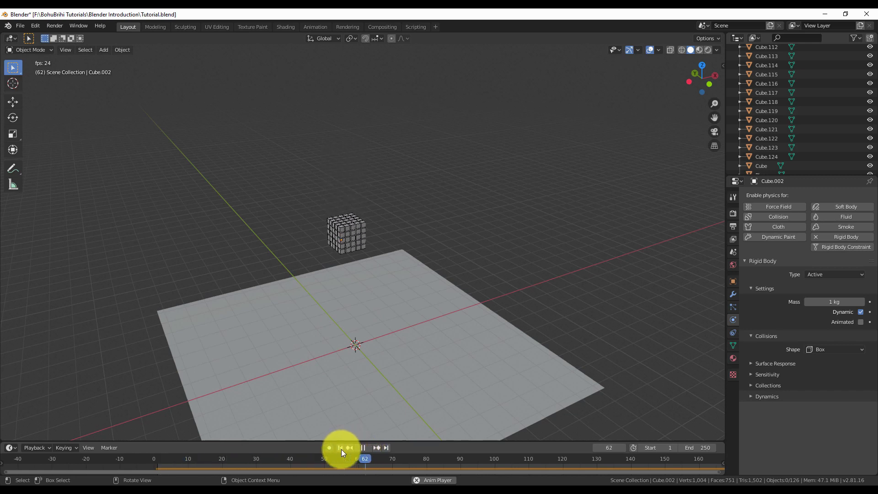
{"action": "left_click", "coordinate": [341, 449]}
{"action": "left_click", "coordinate": [361, 447]}
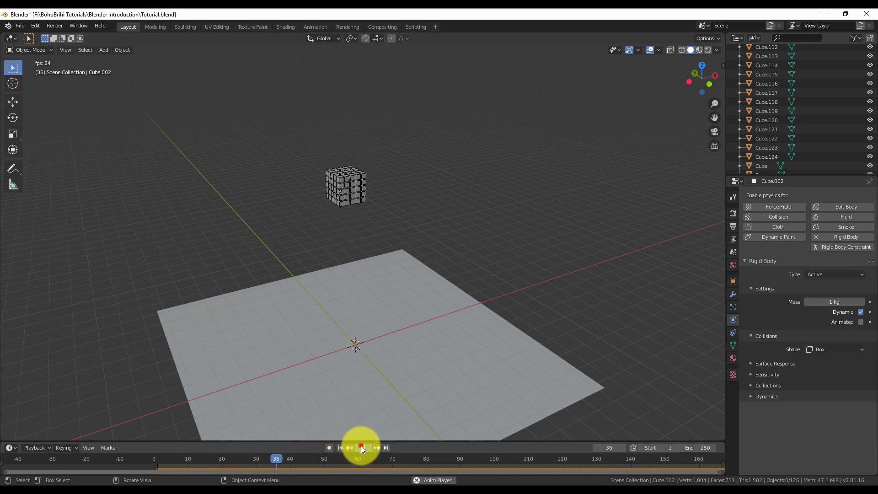
Step: Set the scene's Rigid Body World speed to 2.5 and play the simulation from frame 1
{"action": "left_click", "coordinate": [732, 252]}
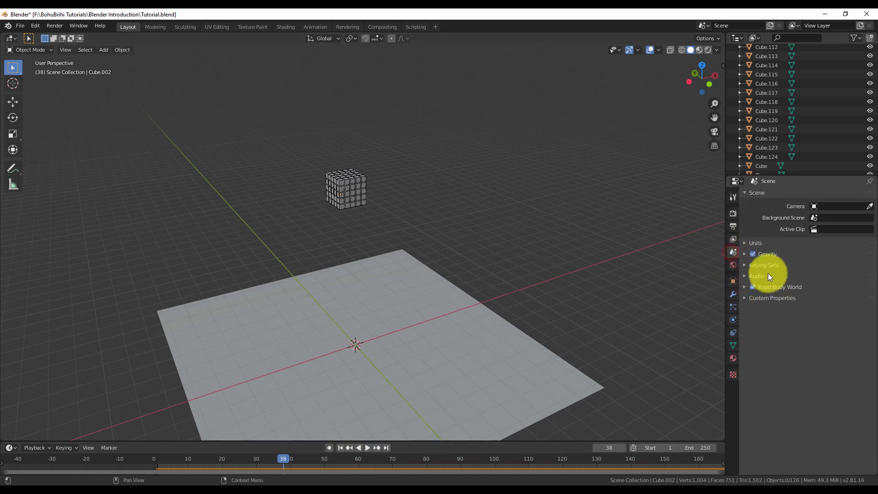
{"action": "left_click", "coordinate": [744, 288]}
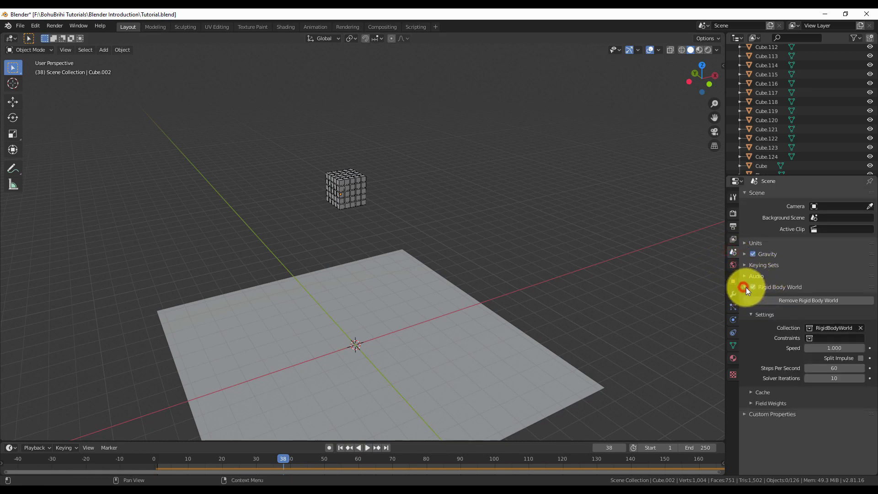
{"action": "left_click", "coordinate": [831, 349]}
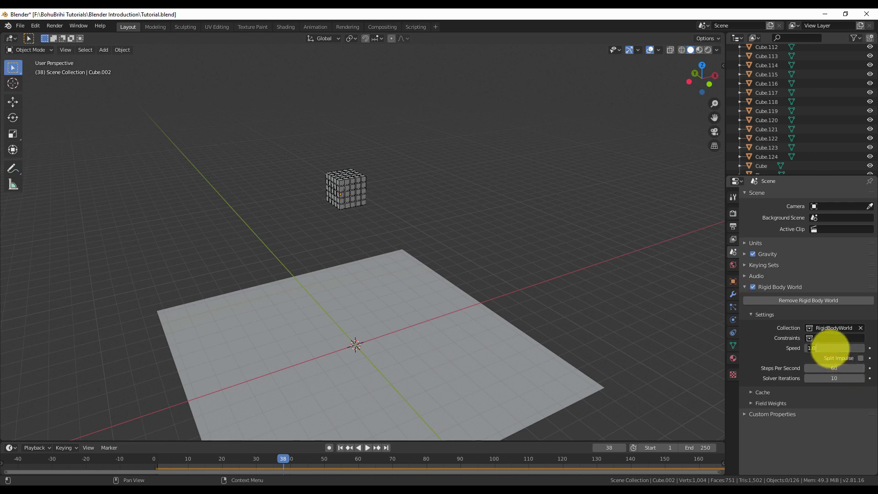
{"action": "type", "text": "2.5"}
{"action": "key", "text": "Return"}
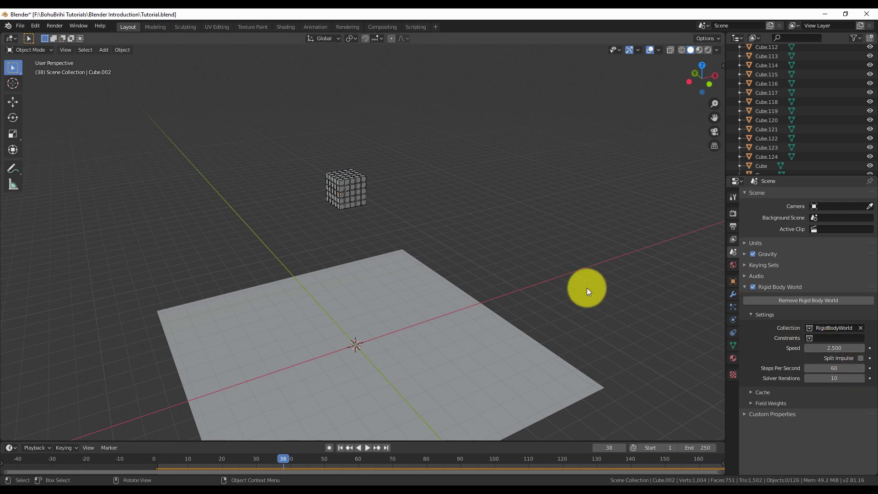
{"action": "left_click", "coordinate": [340, 447]}
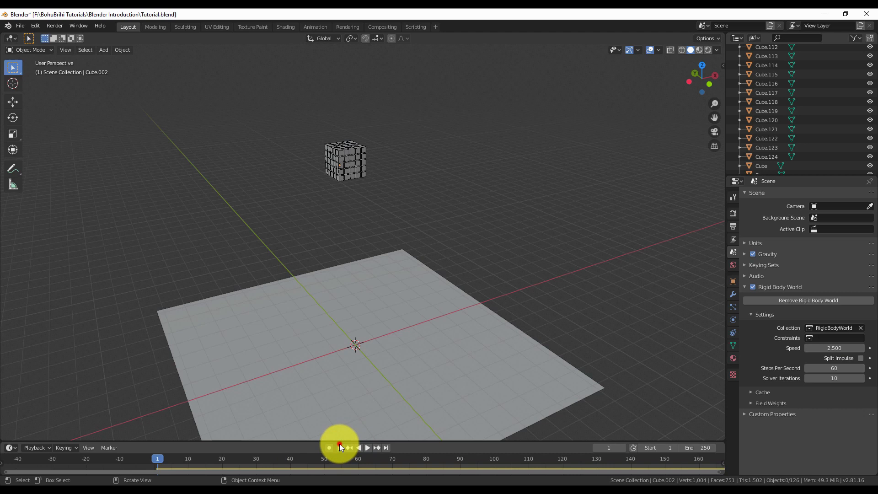
{"action": "left_click", "coordinate": [368, 448]}
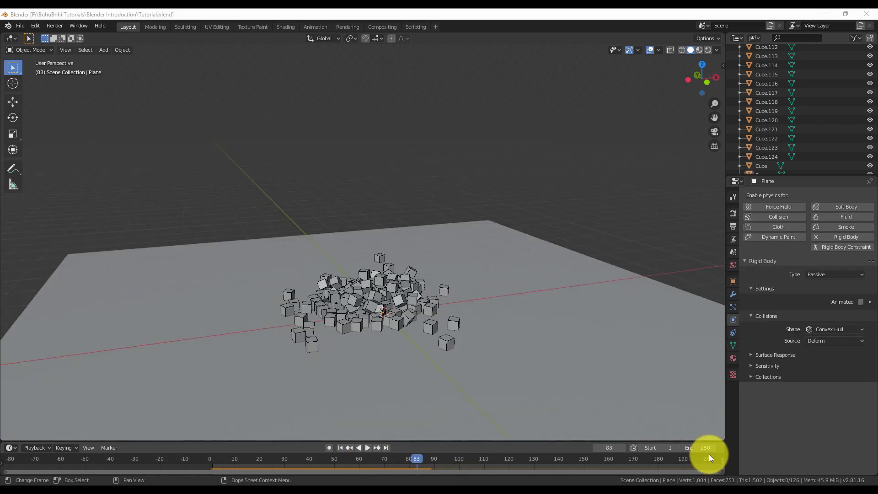
Step: Set the animation's end frame to 100
{"action": "left_click", "coordinate": [706, 450]}
{"action": "type", "text": "250"}
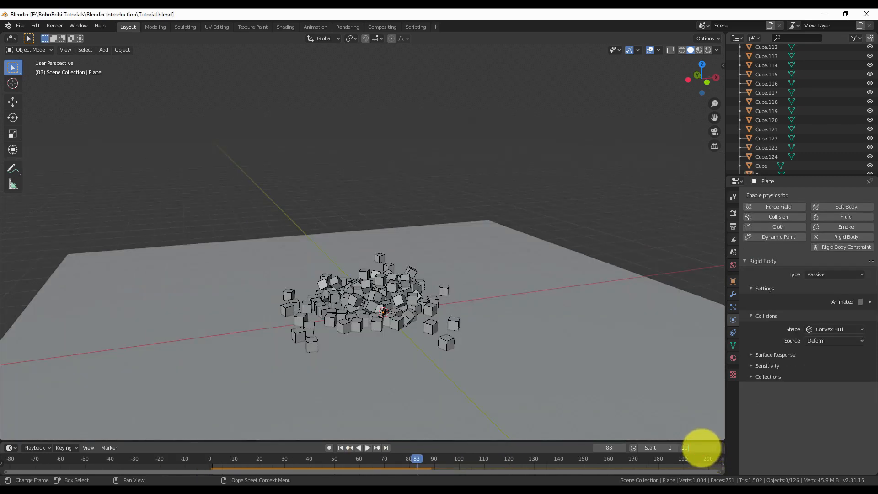
{"action": "type", "text": "0"}
{"action": "key", "text": "Return"}
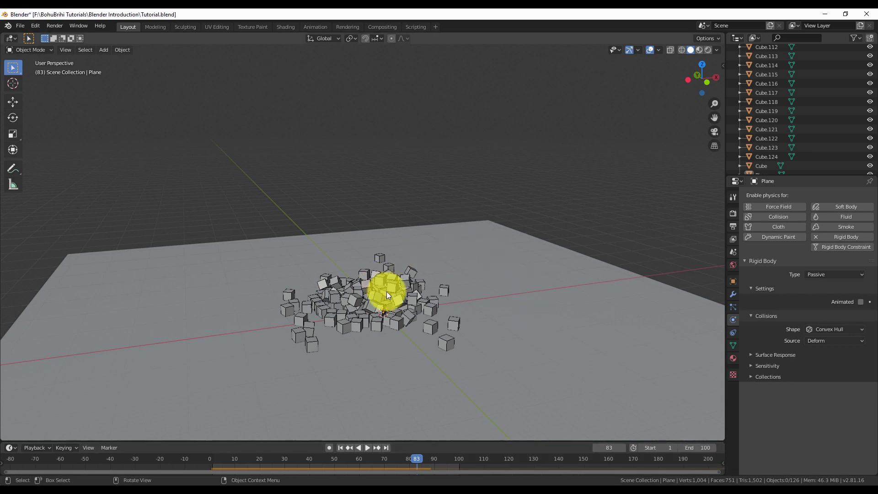
Step: Play the simulation from frame 1 in a low side view to examine how the cubes hit the plane
{"action": "middle_click_drag", "start_coordinate": [386, 292], "coordinate": [391, 342]}
{"action": "left_click", "coordinate": [340, 448]}
{"action": "left_click", "coordinate": [366, 448]}
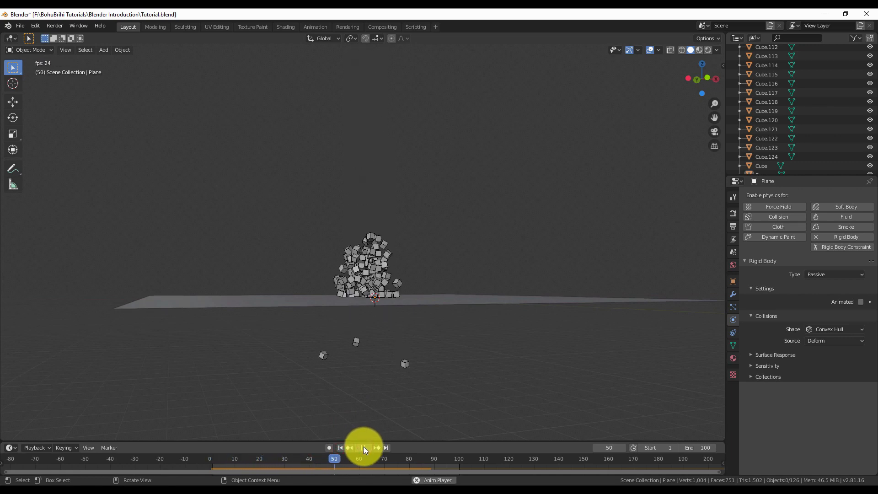
{"action": "left_click", "coordinate": [365, 447]}
Step: Select the ground plane and set its rigid body collision shape to Box
{"action": "middle_click_drag", "start_coordinate": [365, 394], "coordinate": [413, 342]}
{"action": "left_click", "coordinate": [488, 374]}
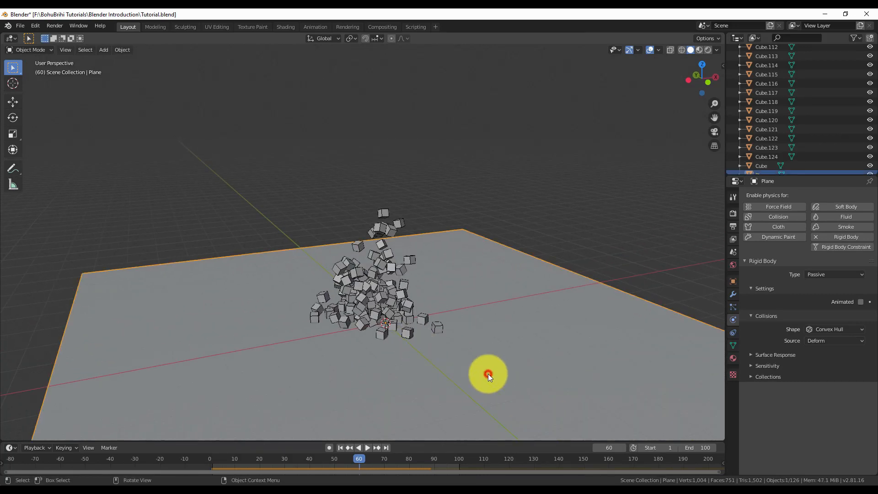
{"action": "left_click", "coordinate": [822, 329]}
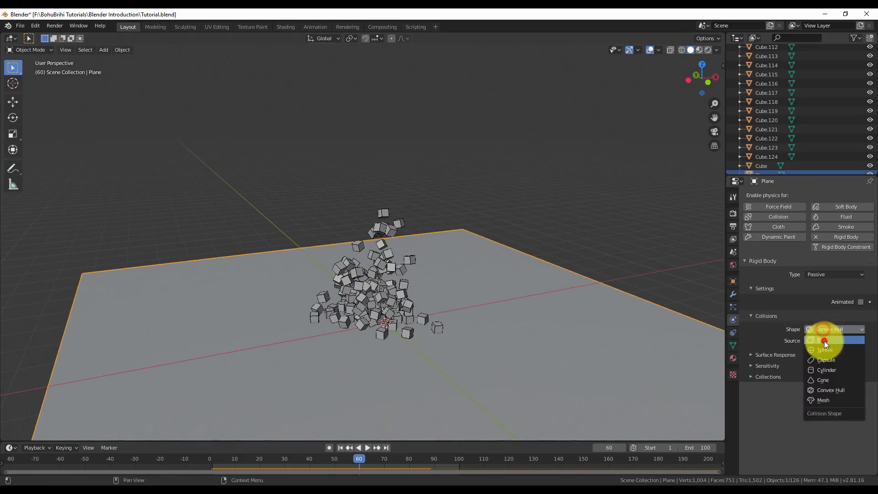
{"action": "left_click", "coordinate": [824, 341]}
{"action": "scroll", "coordinate": [426, 295], "scroll_direction": "down", "scroll_amount": 1}
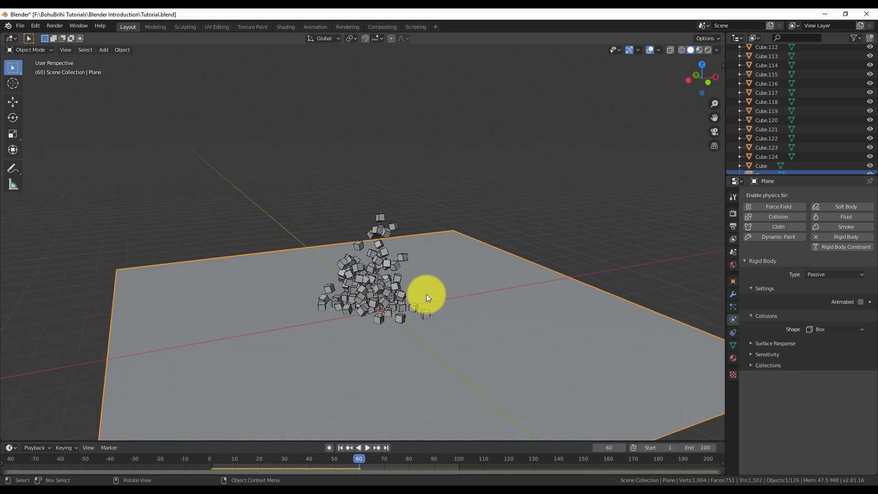
Step: Replay the simulation from frame 1 and examine from the side and close up how the cubes land on the plane
{"action": "middle_click_drag", "start_coordinate": [464, 312], "coordinate": [363, 295]}
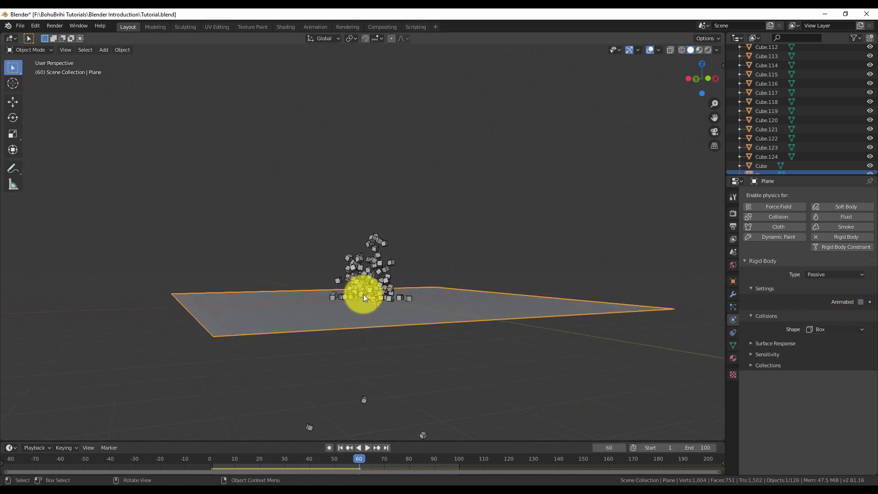
{"action": "left_click", "coordinate": [340, 448]}
{"action": "left_click", "coordinate": [368, 448]}
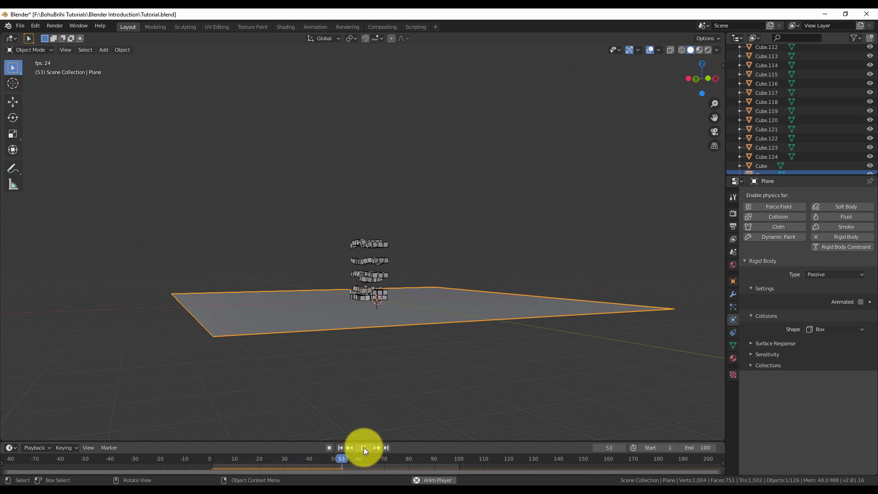
{"action": "middle_click_drag", "start_coordinate": [380, 398], "coordinate": [366, 448]}
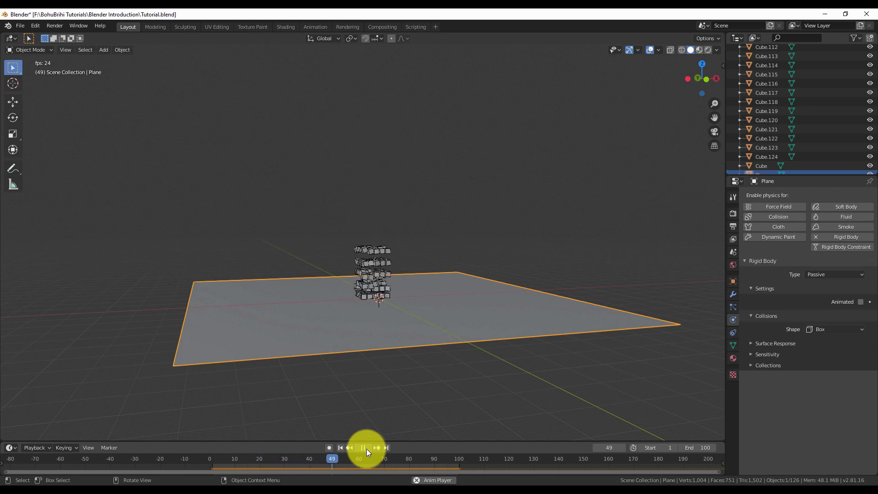
{"action": "scroll", "coordinate": [440, 371], "scroll_direction": "up", "scroll_amount": 5}
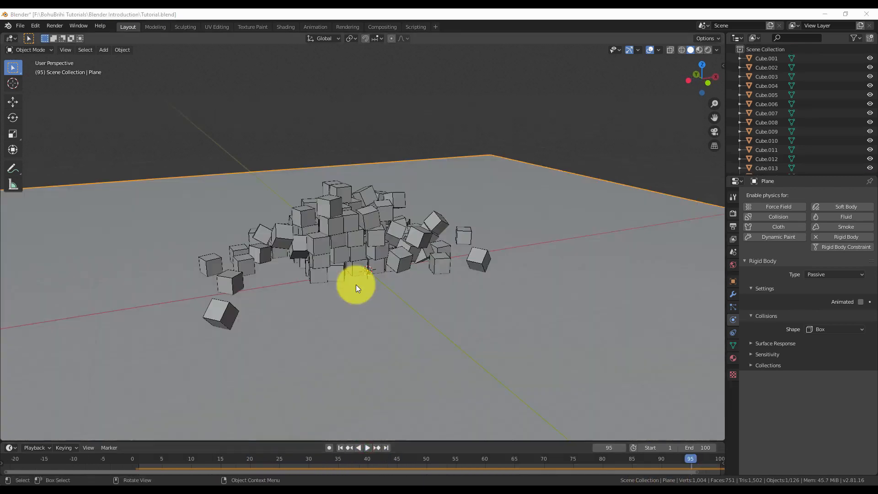
Step: Deselect everything, then select the ground plane under the collapsed cubes and delete it
{"action": "mouse_move", "coordinate": [369, 333]}
{"action": "middle_mouse_down"}
{"action": "mouse_move", "coordinate": [391, 330]}
{"action": "mouse_move", "coordinate": [347, 314]}
{"action": "mouse_move", "coordinate": [367, 331]}
{"action": "mouse_move", "coordinate": [360, 350]}
{"action": "mouse_move", "coordinate": [363, 323]}
{"action": "mouse_move", "coordinate": [397, 339]}
{"action": "mouse_move", "coordinate": [380, 334]}
{"action": "middle_mouse_up"}
{"action": "key", "text": "a"}
{"action": "key", "text": "a"}
{"action": "scroll", "coordinate": [366, 333], "scroll_direction": "up", "scroll_amount": 1}
{"action": "left_click", "coordinate": [366, 333]}
{"action": "key", "text": "Delete"}
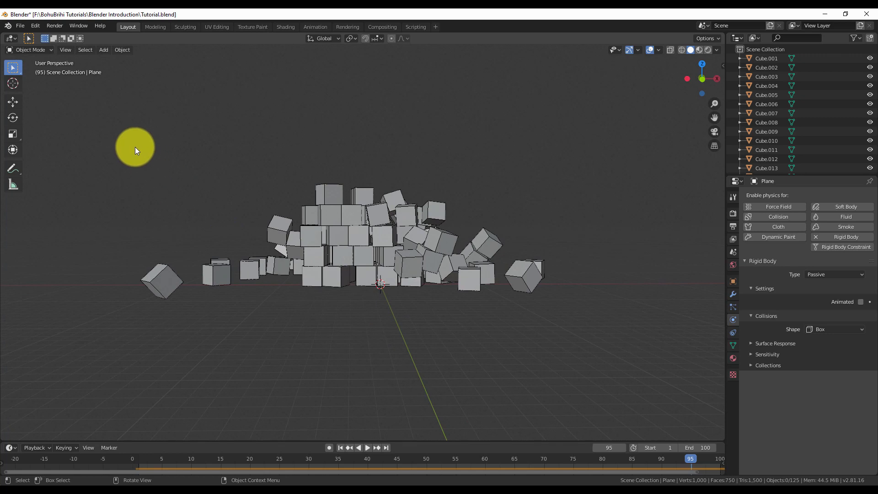
Step: Select all the cubes in the pile and run Bake All Physics on the simulation
{"action": "left_click_drag", "start_coordinate": [130, 147], "coordinate": [575, 336]}
{"action": "middle_click_drag", "start_coordinate": [267, 293], "coordinate": [457, 303]}
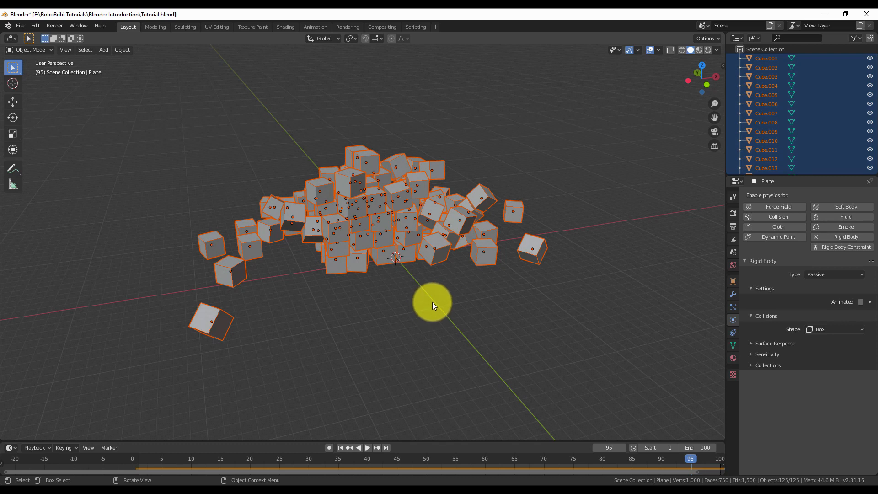
{"action": "key", "text": "F3"}
{"action": "type", "text": "ba"}
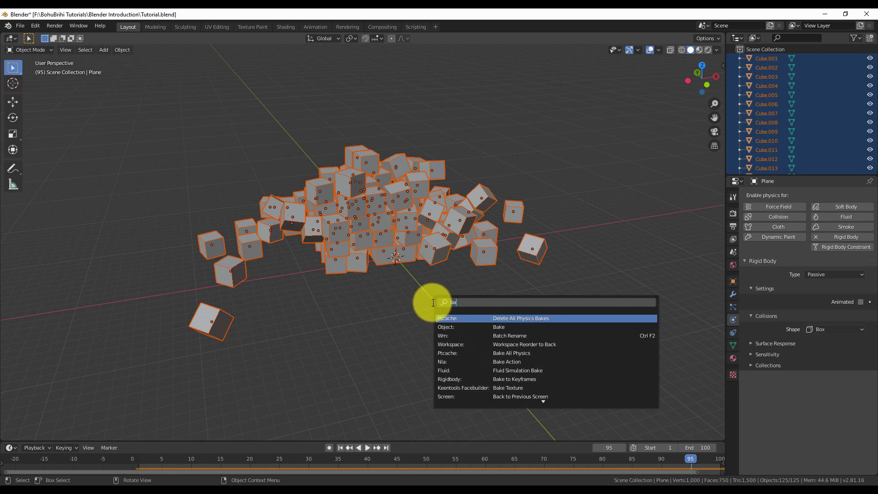
{"action": "type", "text": "ke a"}
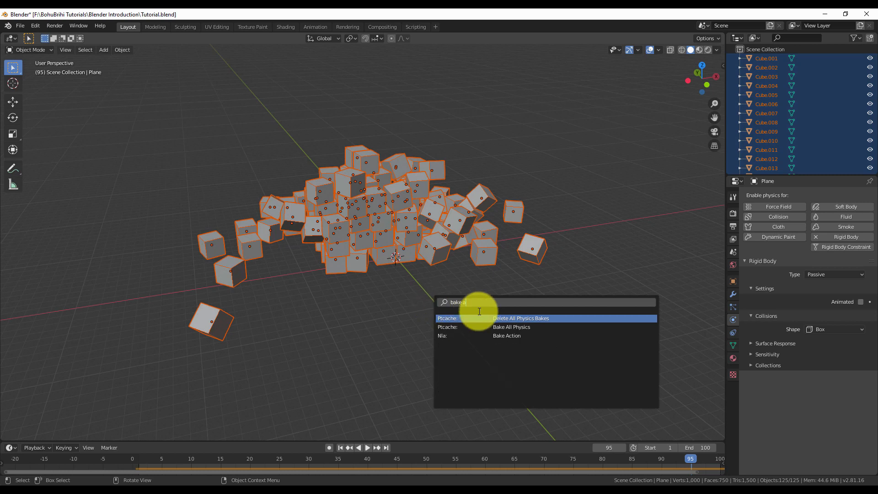
{"action": "left_click", "coordinate": [520, 327]}
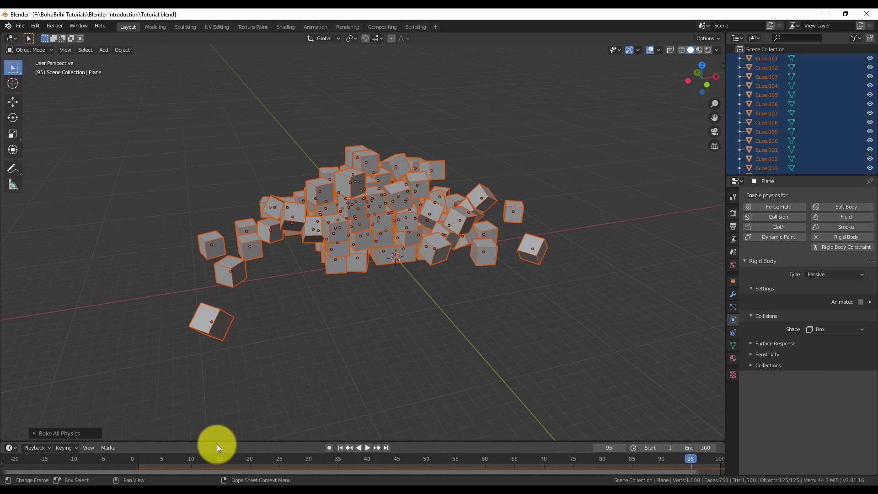
Step: Scrub through the timeline to review the baked cube animation
{"action": "left_click_drag", "start_coordinate": [142, 467], "coordinate": [149, 467]}
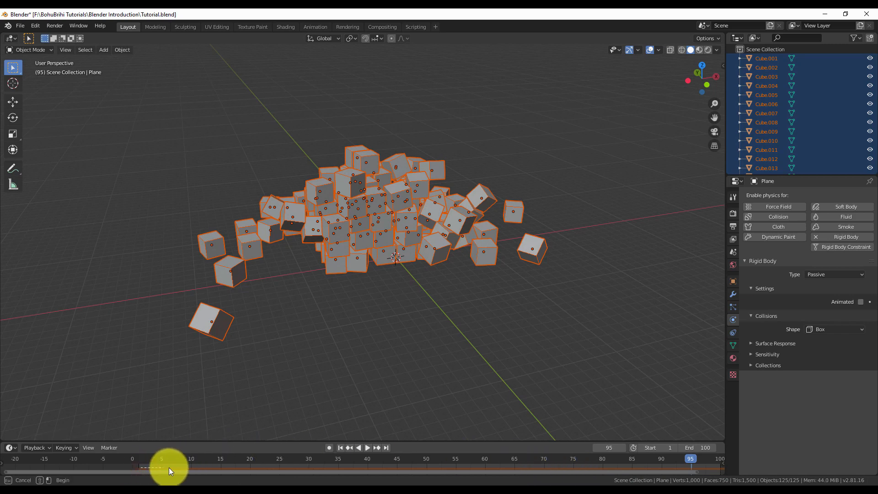
{"action": "left_click_drag", "start_coordinate": [507, 467], "coordinate": [687, 468]}
{"action": "left_click_drag", "start_coordinate": [693, 462], "coordinate": [188, 456]}
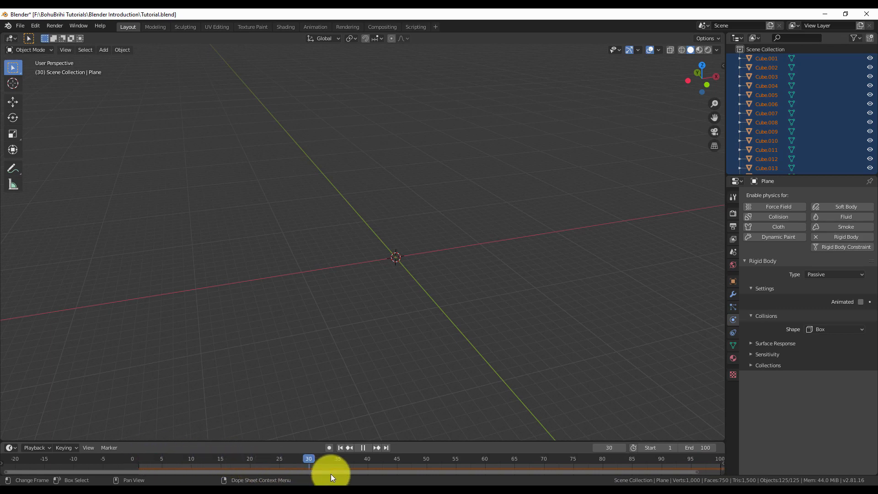
{"action": "left_click_drag", "start_coordinate": [331, 474], "coordinate": [448, 477]}
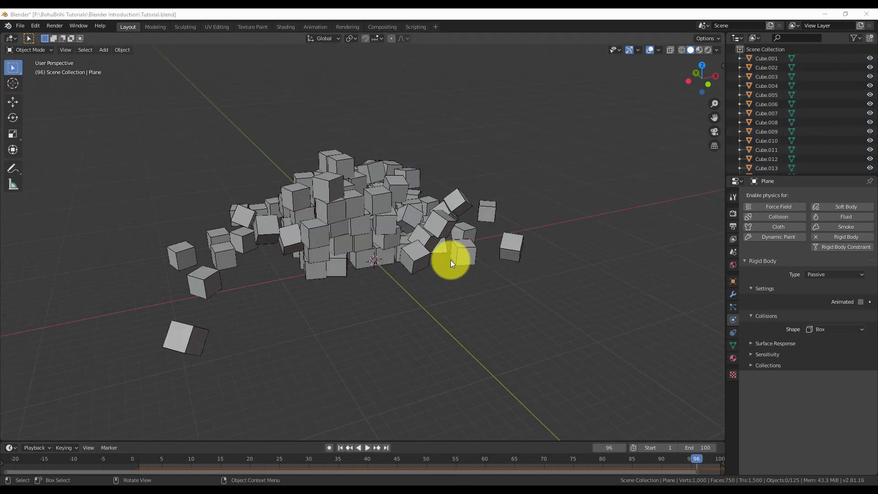
Step: Add a camera and align it to an angled view looking down on the cube pile
{"action": "middle_click_drag", "start_coordinate": [450, 260], "coordinate": [406, 281]}
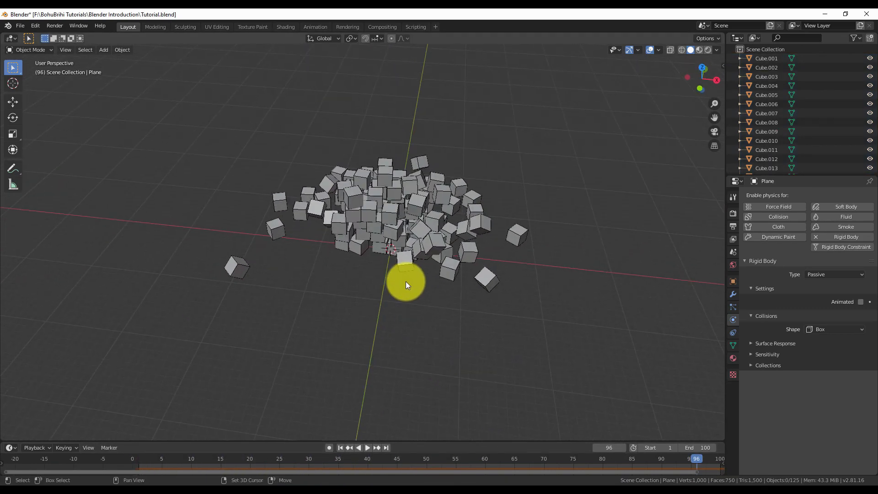
{"action": "key", "text": "shift+a"}
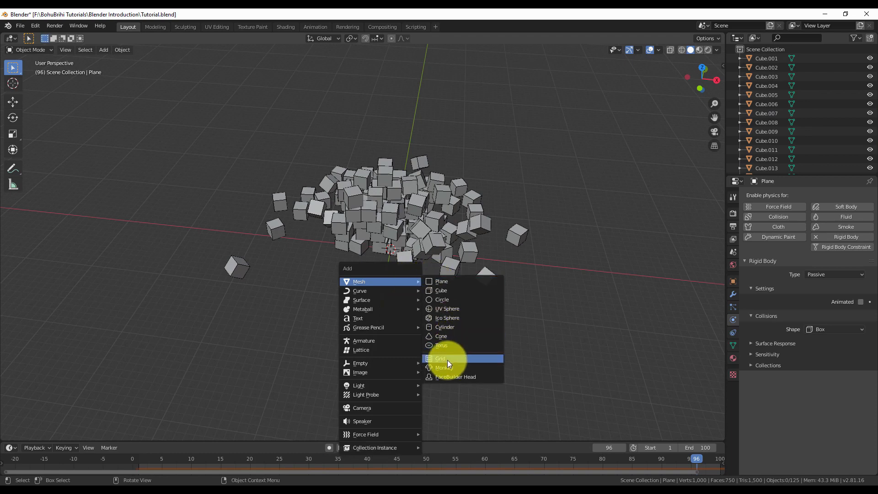
{"action": "left_click", "coordinate": [373, 405]}
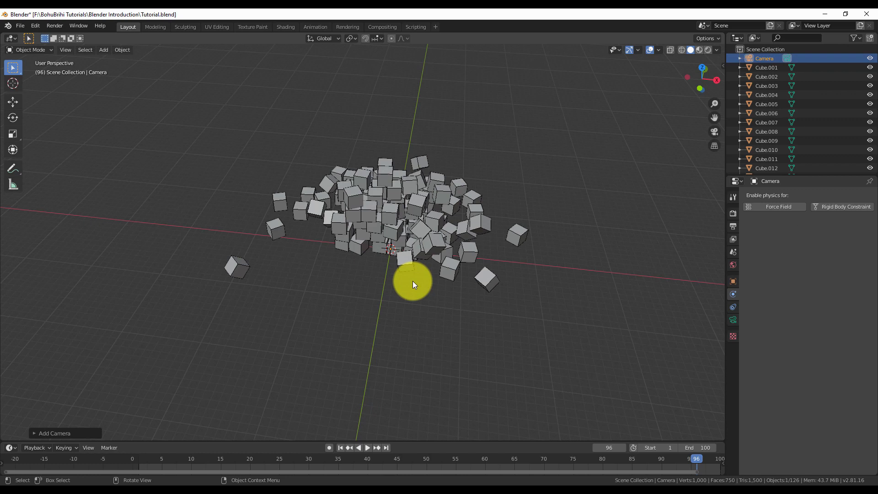
{"action": "key", "text": "ctrl+alt+KP_0"}
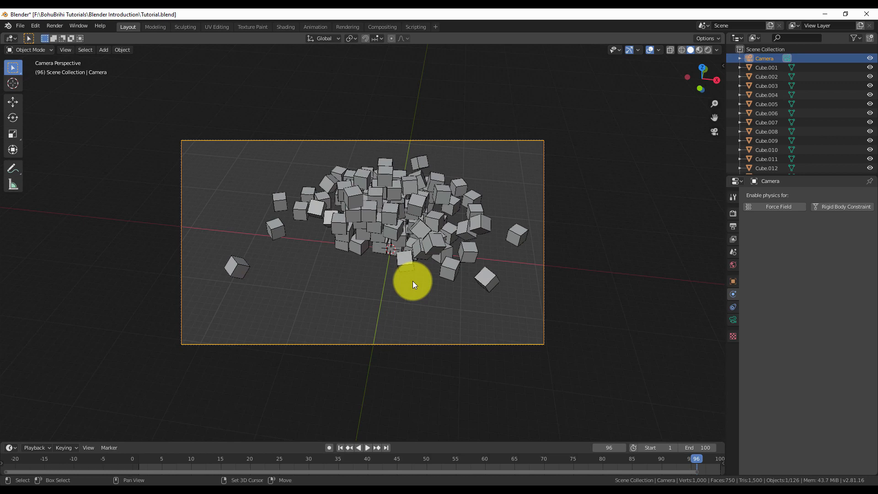
Step: Reposition the camera with fly/walk navigation so the whole cube pile sits inside its frame
{"action": "key", "text": "shift+grave"}
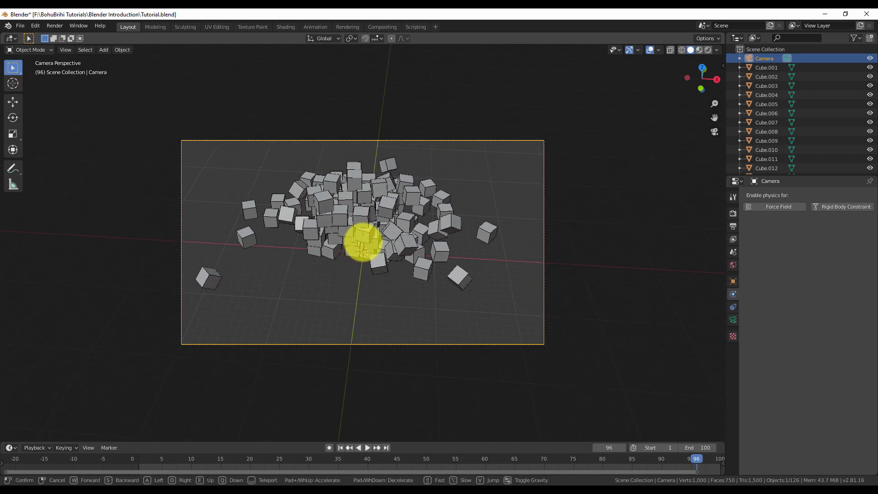
{"action": "key", "text": "a"}
{"action": "key", "text": "s"}
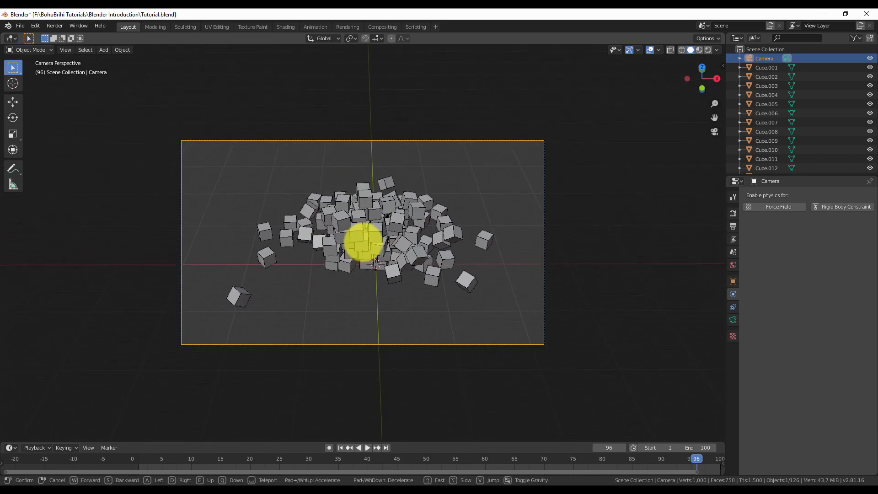
{"action": "key", "text": "w"}
{"action": "key", "text": "d"}
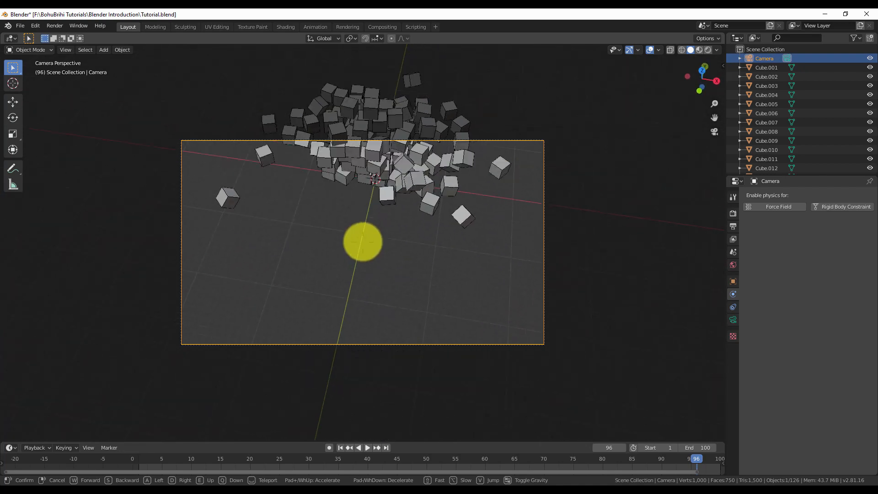
{"action": "left_click", "coordinate": [362, 242]}
Step: Open the UV Editing workspace, select all the cubes without the camera and enter Edit Mode on them
{"action": "left_click", "coordinate": [374, 263]}
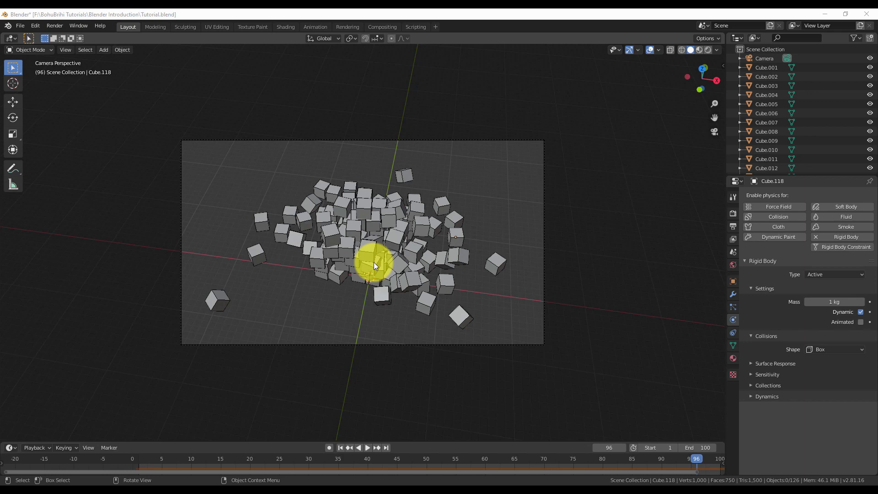
{"action": "left_click", "coordinate": [228, 27]}
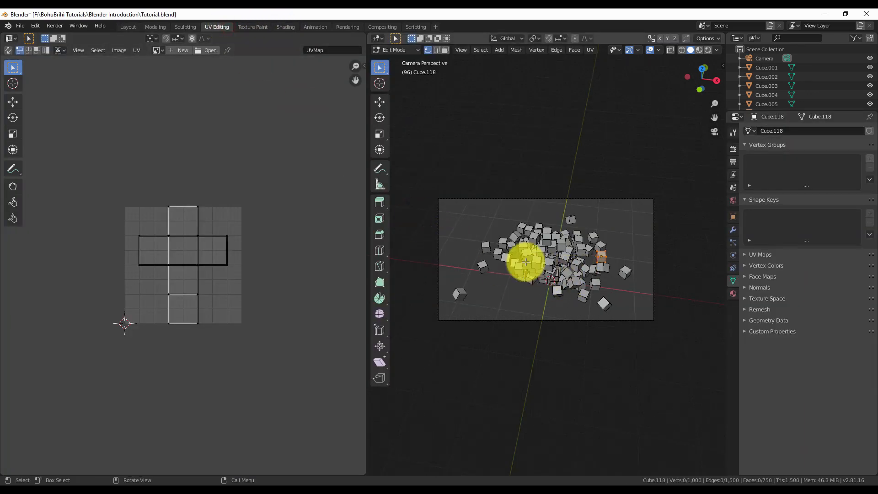
{"action": "key", "text": "Tab"}
{"action": "key", "text": "a"}
{"action": "scroll", "coordinate": [525, 261], "scroll_direction": "up", "scroll_amount": 2}
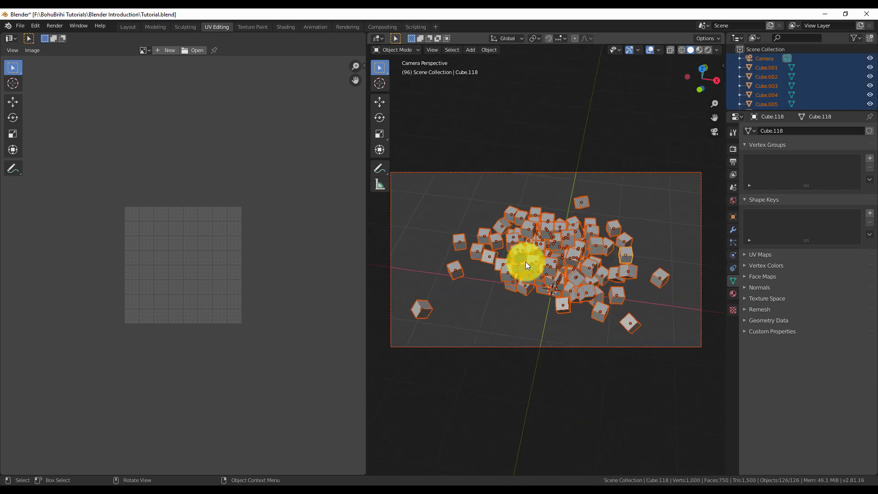
{"action": "scroll", "coordinate": [525, 261], "scroll_direction": "down", "scroll_amount": 2}
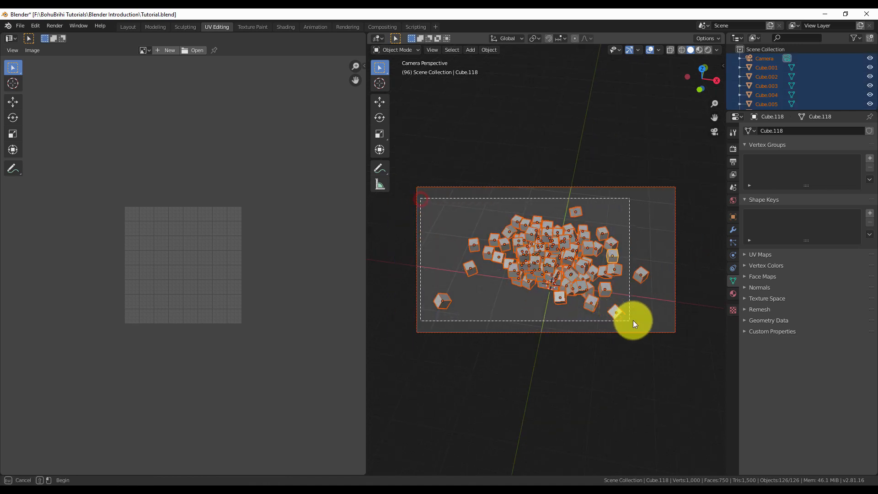
{"action": "left_click", "coordinate": [647, 319], "text": "shift"}
{"action": "key", "text": "Tab"}
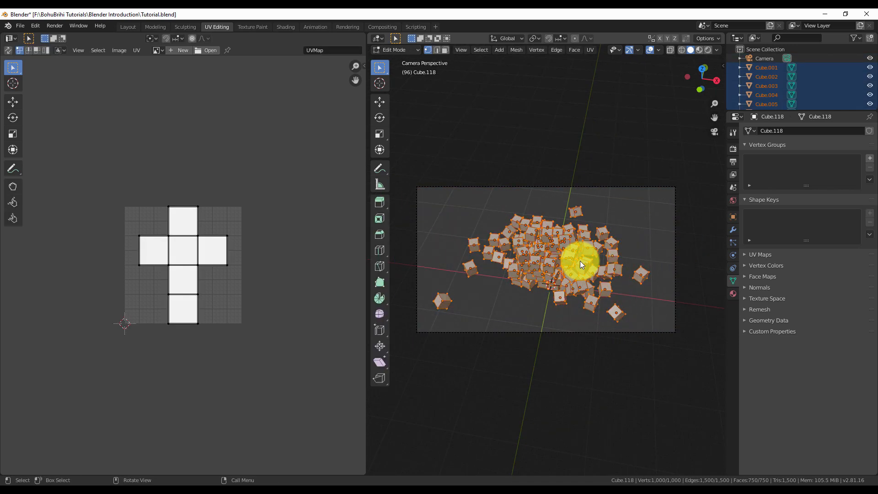
Step: Unwrap all the selected cubes' faces with Project From View, using the camera view
{"action": "key", "text": "u"}
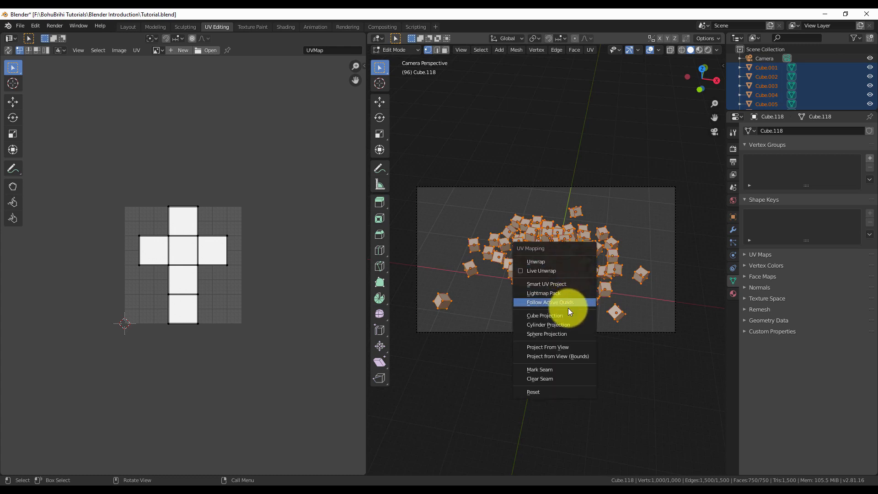
{"action": "left_click", "coordinate": [560, 348]}
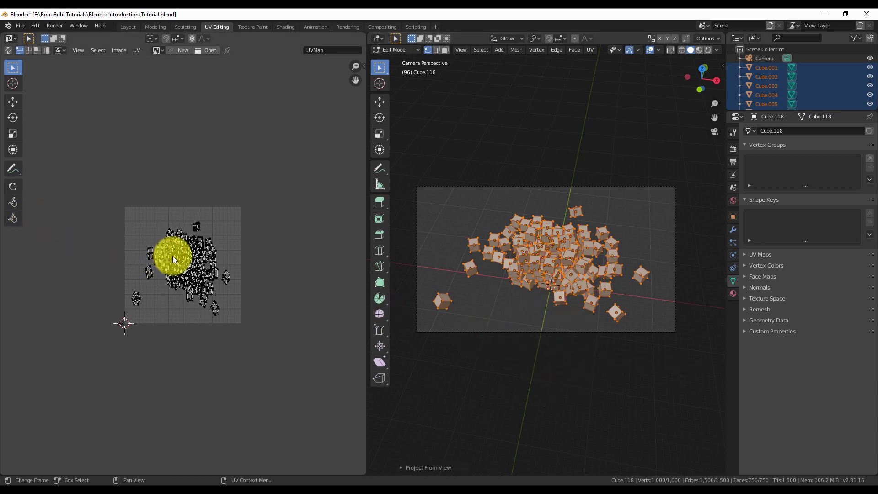
{"action": "scroll", "coordinate": [173, 259], "scroll_direction": "up", "scroll_amount": 4}
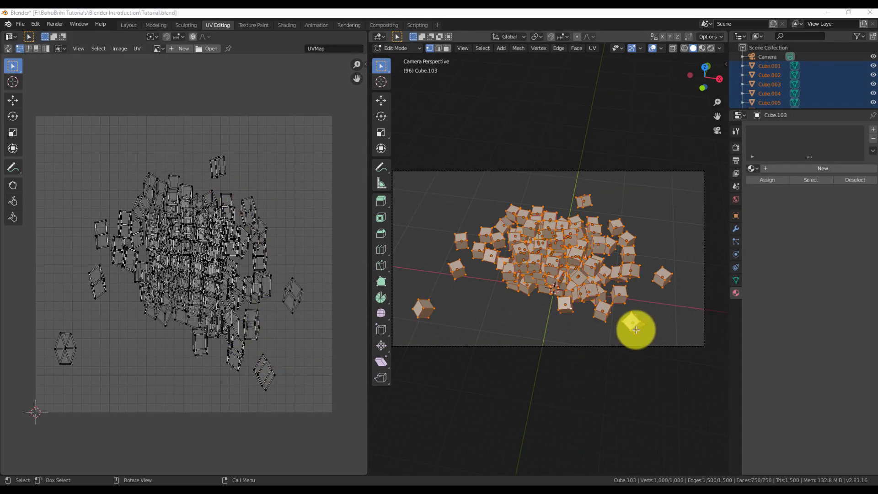
Step: Return to Object Mode, select only the cube nearest the camera frame's lower-right corner and give it a new material
{"action": "left_click", "coordinate": [636, 328]}
{"action": "key", "text": "Tab"}
{"action": "left_click", "coordinate": [636, 327]}
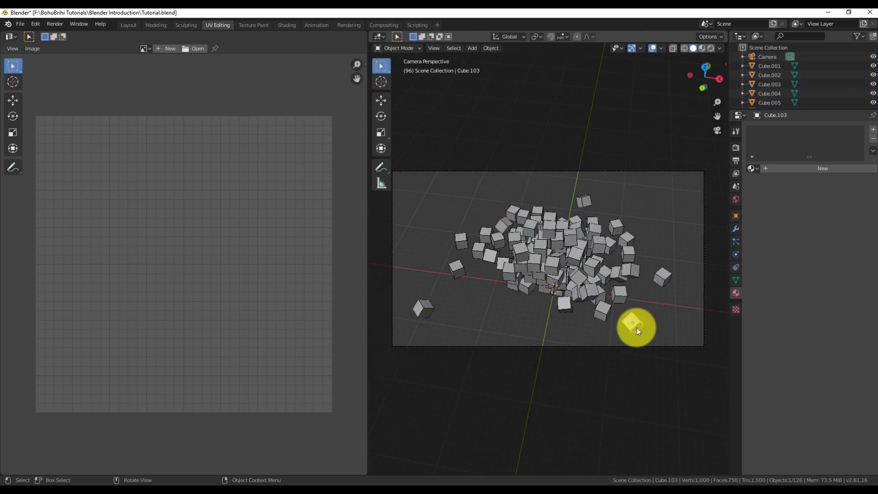
{"action": "left_click", "coordinate": [790, 169]}
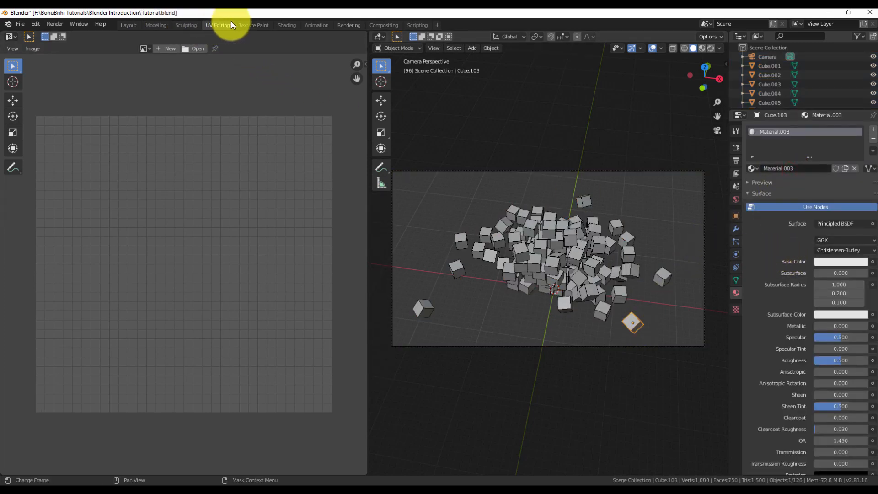
Step: In the Shading workspace, add an Image Texture node and connect its Color output to the Principled BSDF's Base Color
{"action": "left_click", "coordinate": [292, 26]}
{"action": "left_click", "coordinate": [286, 344]}
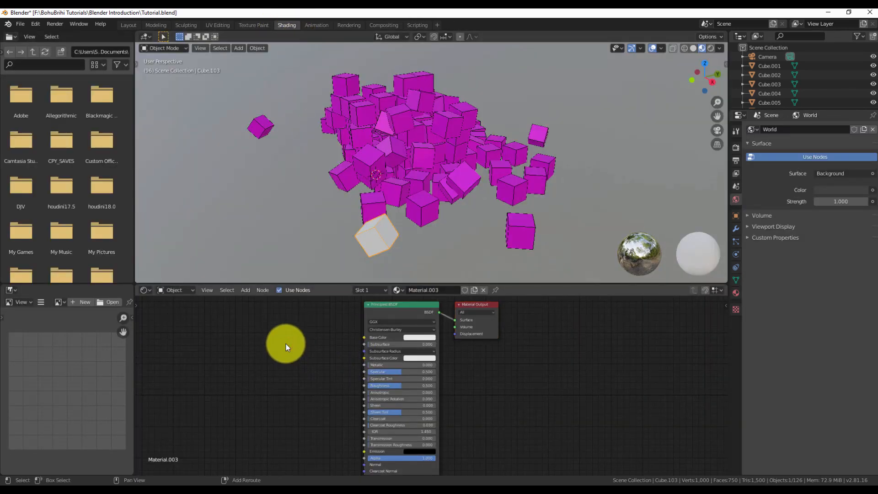
{"action": "key", "text": "shift+a"}
{"action": "mouse_move", "coordinate": [286, 344]}
{"action": "type", "text": "im"}
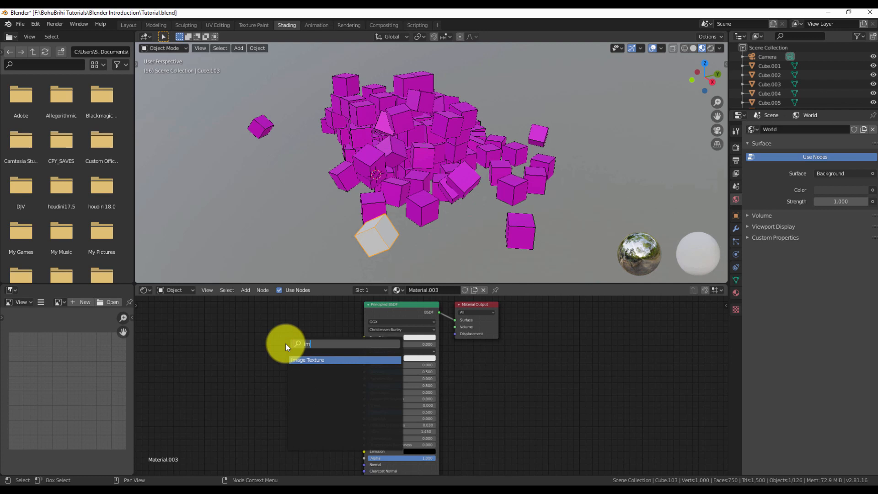
{"action": "left_click", "coordinate": [304, 360]}
{"action": "left_click", "coordinate": [241, 317]}
{"action": "left_click_drag", "start_coordinate": [324, 333], "coordinate": [364, 337]}
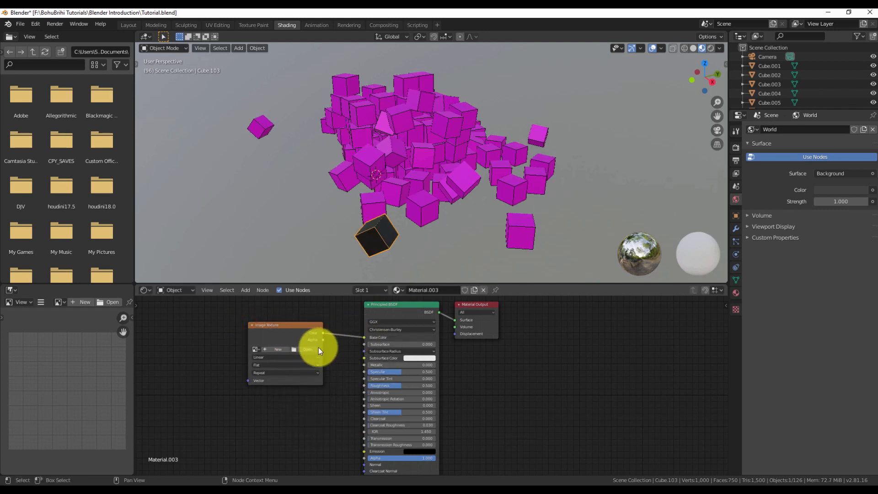
Step: Assign the already loaded software-blender-2 PNG to the Image Texture node and place the node beside the Principled BSDF
{"action": "left_click", "coordinate": [256, 350]}
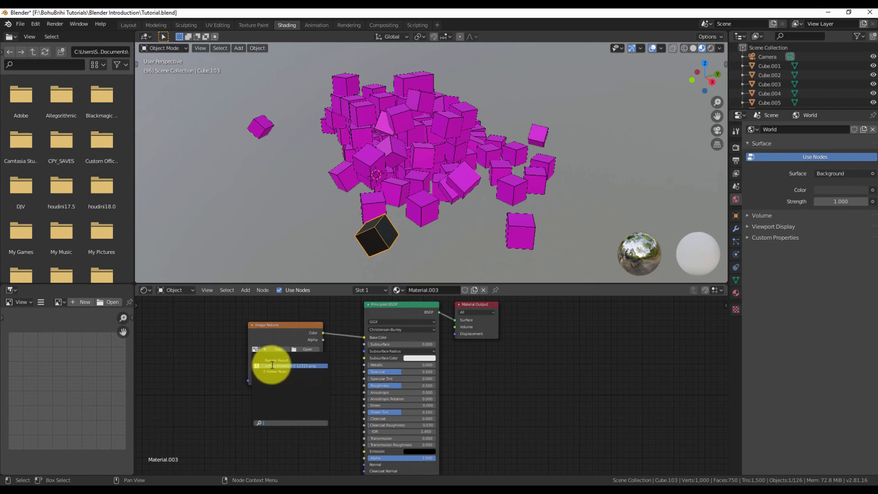
{"action": "left_click", "coordinate": [272, 365]}
{"action": "left_click_drag", "start_coordinate": [298, 328], "coordinate": [327, 307]}
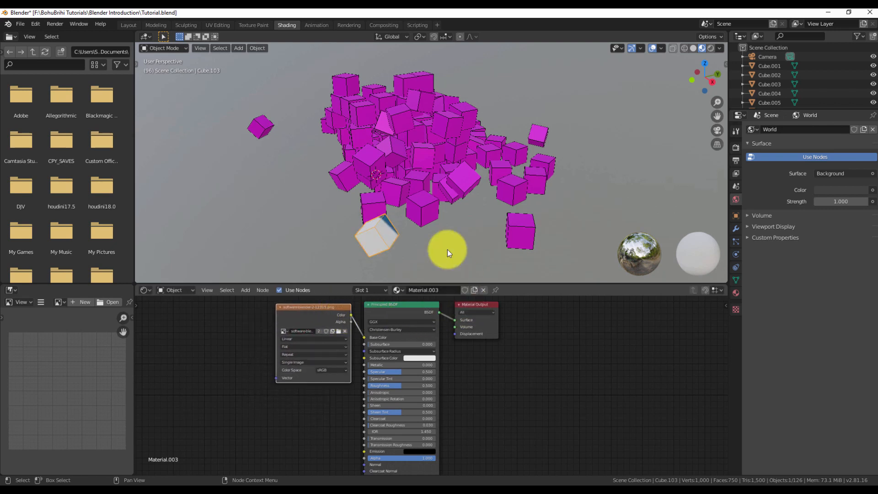
Step: Back in UV Editing, select all the cubes with the textured cube active and link its material to the others
{"action": "left_click", "coordinate": [220, 24]}
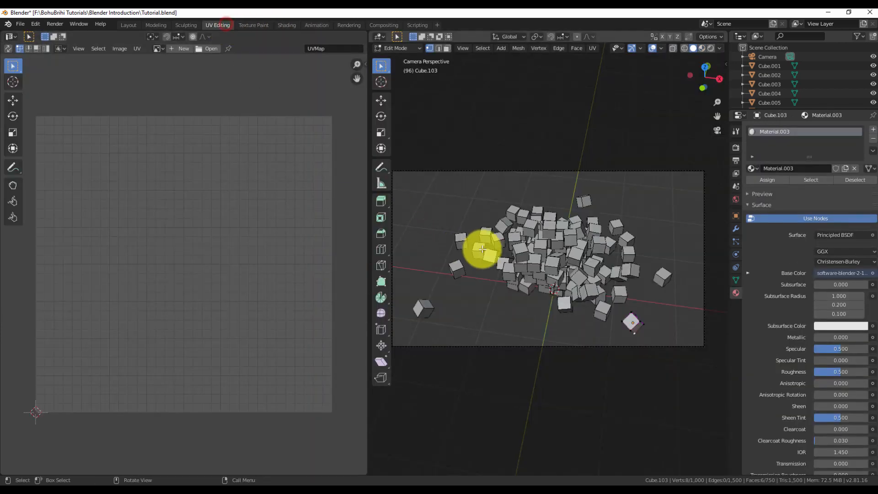
{"action": "key", "text": "Tab"}
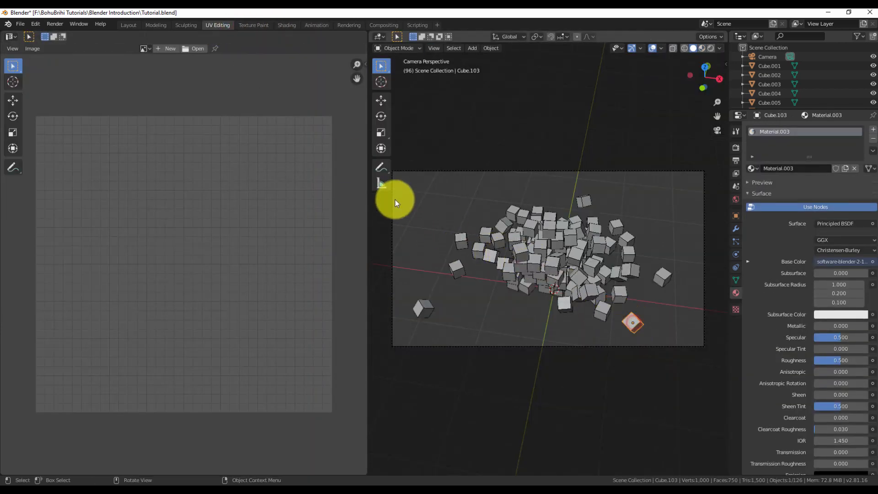
{"action": "left_click_drag", "start_coordinate": [408, 185], "coordinate": [681, 331]}
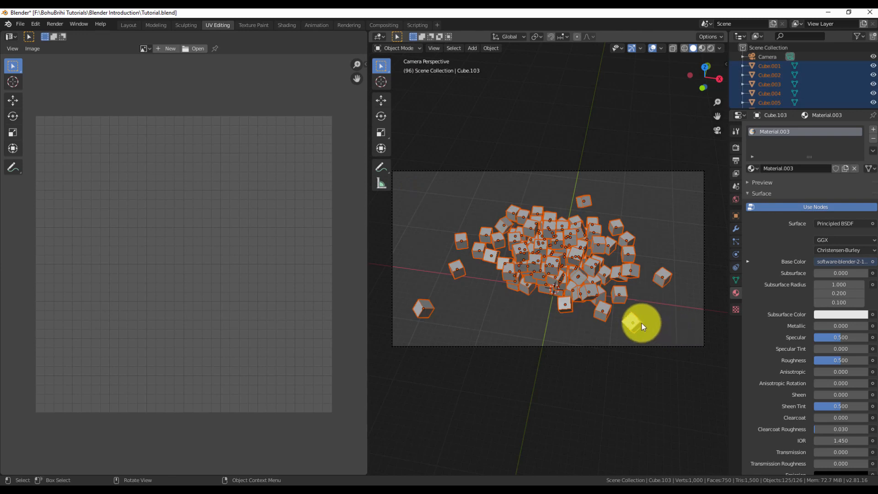
{"action": "left_click", "coordinate": [637, 322], "text": "shift"}
{"action": "key", "text": "ctrl+l"}
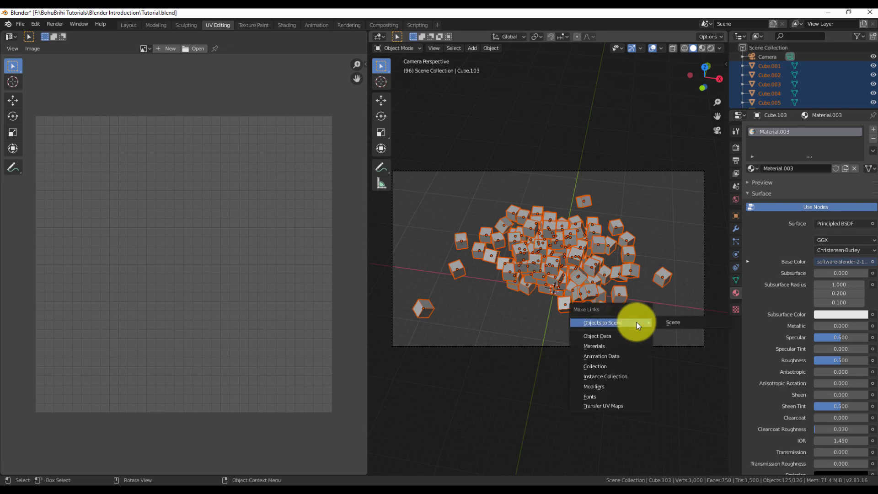
{"action": "left_click", "coordinate": [599, 345]}
Step: Deselect everything and show the cubes in Material Preview shading
{"action": "key", "text": "a"}
{"action": "key", "text": "a"}
{"action": "key", "text": "z"}
{"action": "left_click", "coordinate": [584, 396]}
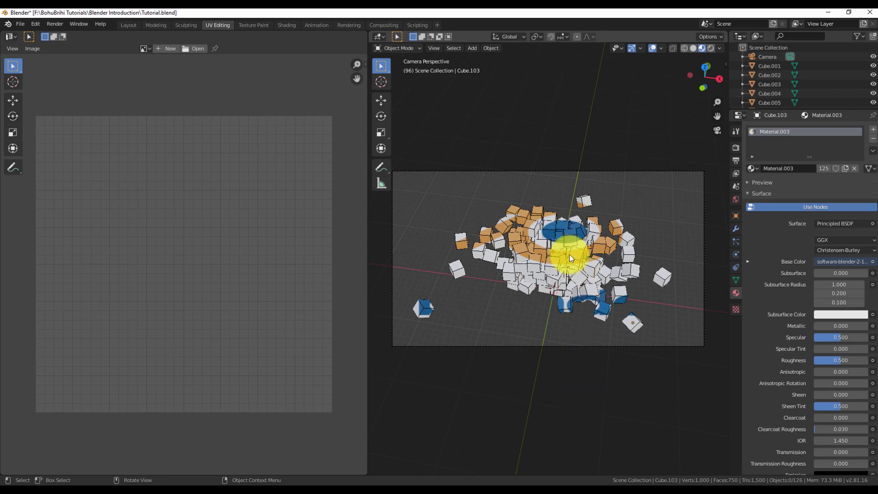
Step: Compare the cubes in Solid, Rendered and Wireframe shading, ending back in Material Preview
{"action": "key", "text": "z"}
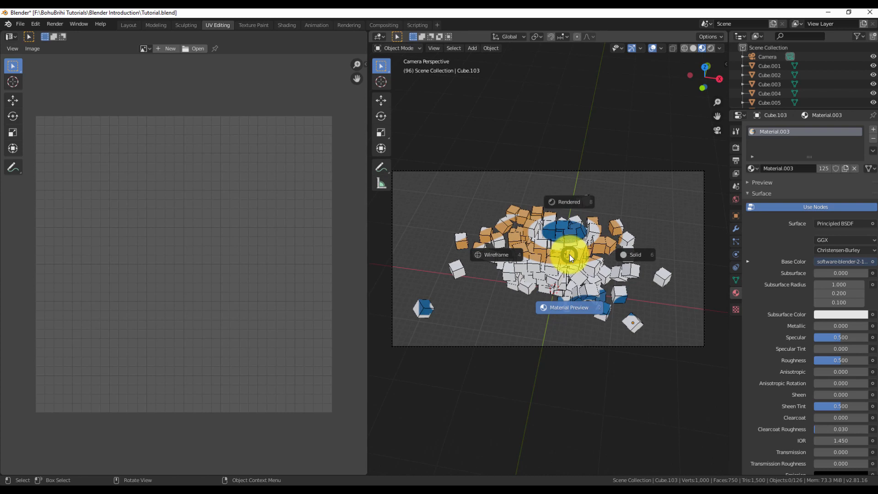
{"action": "left_click", "coordinate": [612, 254]}
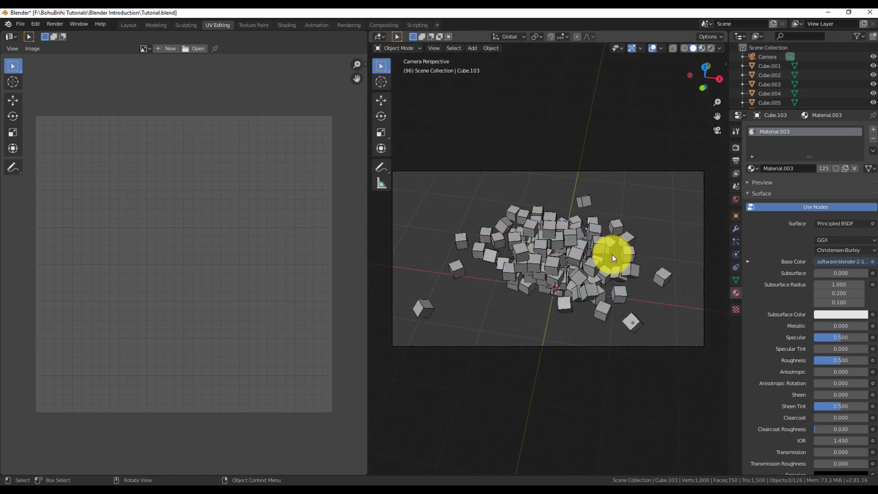
{"action": "key", "text": "z"}
{"action": "left_click", "coordinate": [605, 216]}
{"action": "key", "text": "z"}
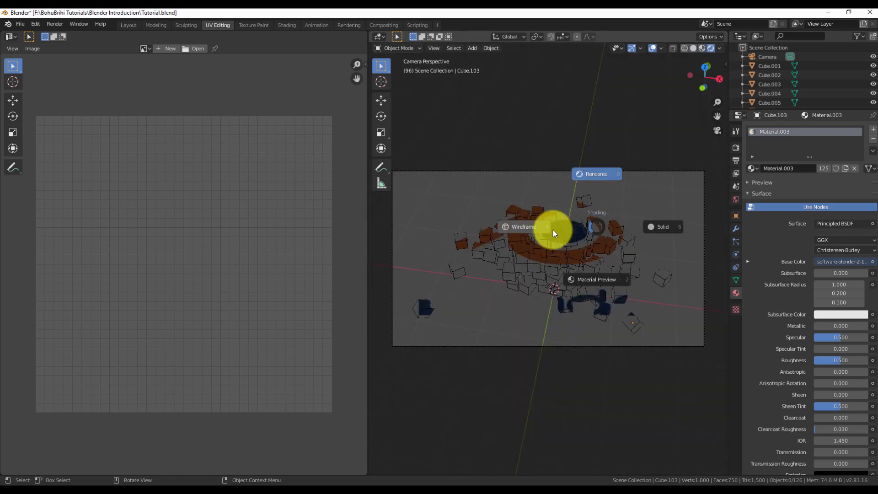
{"action": "left_click", "coordinate": [537, 229]}
{"action": "key", "text": "z"}
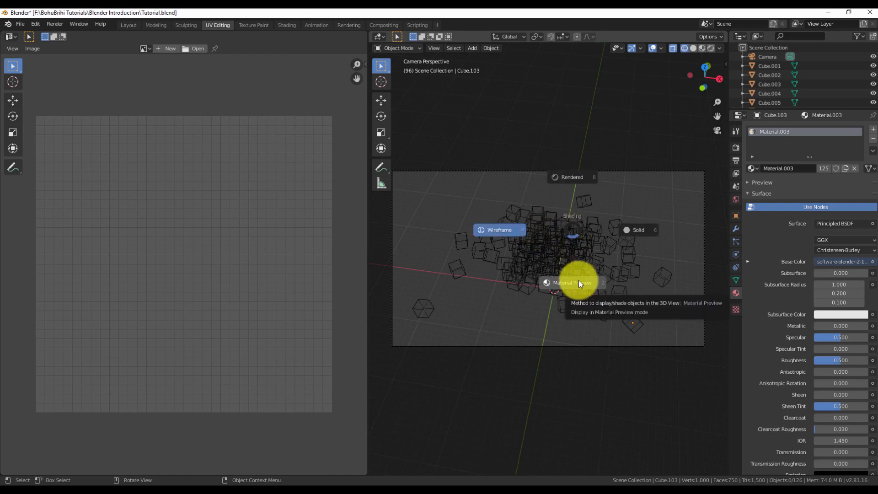
{"action": "left_click", "coordinate": [578, 280]}
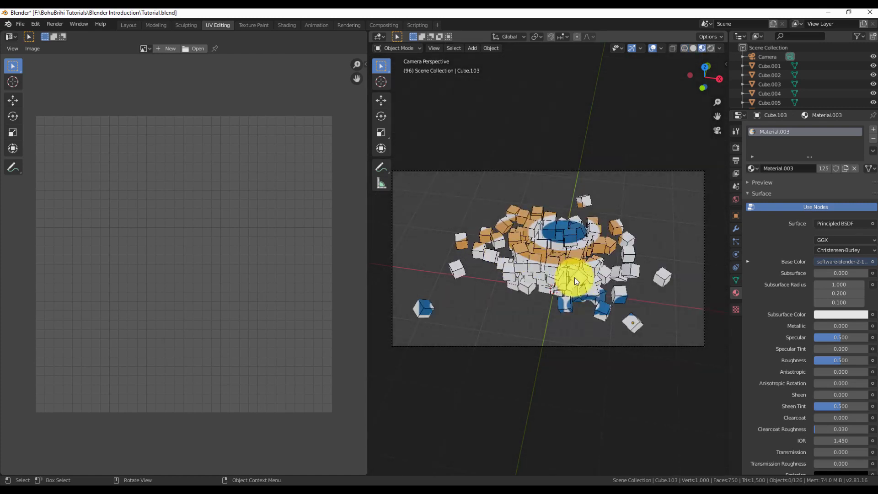
Step: Enter Edit Mode on all the cubes without the camera and select all their UVs over the Blender logo image
{"action": "key", "text": "a"}
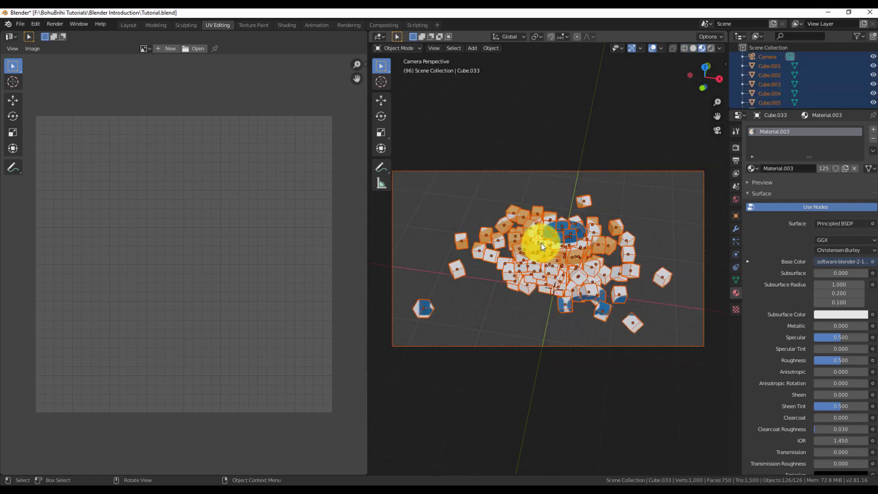
{"action": "left_click_drag", "start_coordinate": [398, 190], "coordinate": [693, 338]}
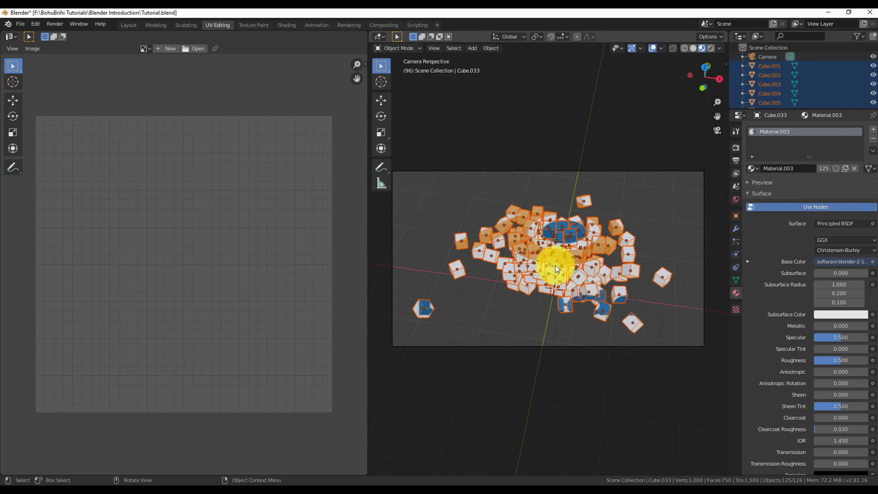
{"action": "key", "text": "Tab"}
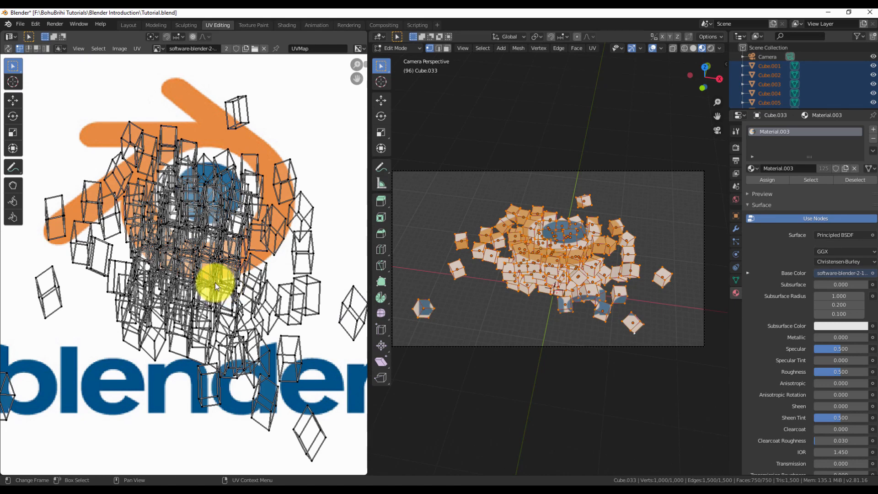
{"action": "scroll", "coordinate": [217, 286], "scroll_direction": "down", "scroll_amount": 5}
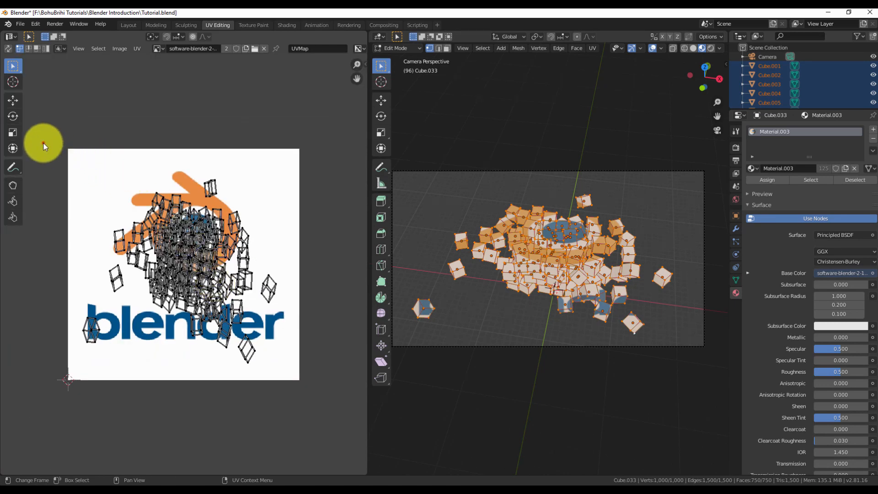
{"action": "left_click_drag", "start_coordinate": [43, 146], "coordinate": [313, 383]}
{"action": "scroll", "coordinate": [200, 307], "scroll_direction": "up", "scroll_amount": 2}
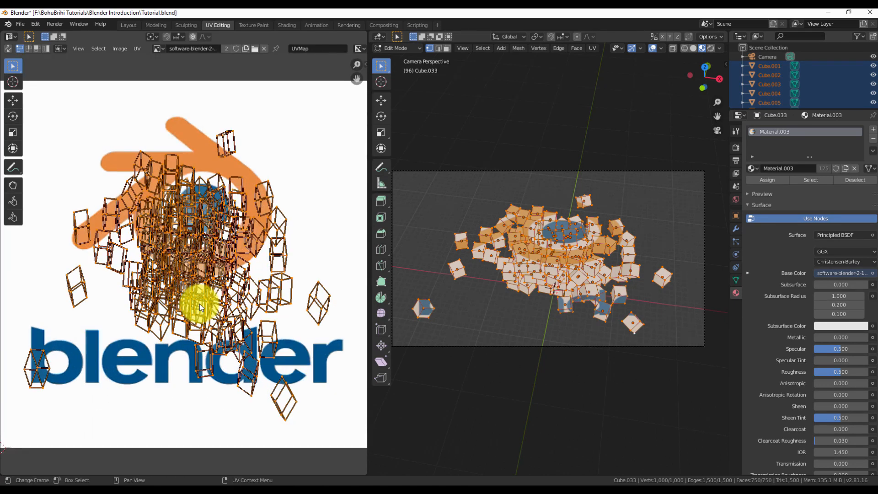
{"action": "scroll", "coordinate": [200, 306], "scroll_direction": "down", "scroll_amount": 1}
Step: Scale the selected UVs by about 2.05 and move them down over the logo image
{"action": "key", "text": "s"}
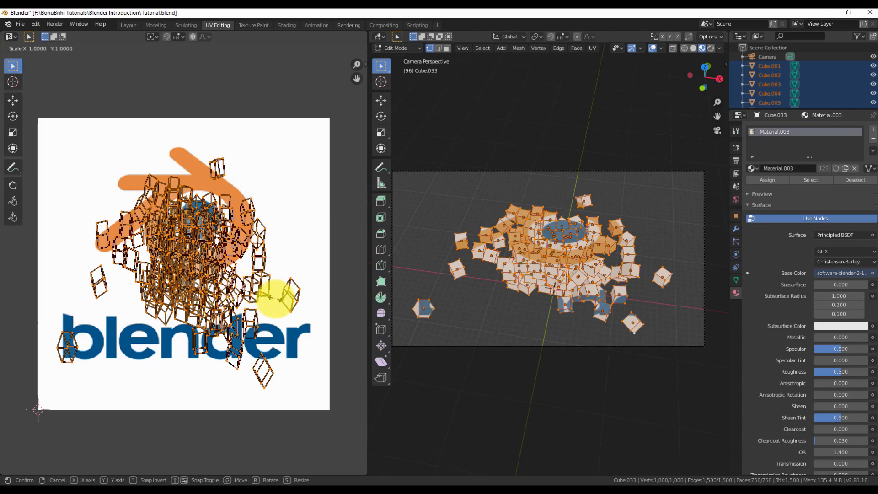
{"action": "left_click", "coordinate": [7, 347]}
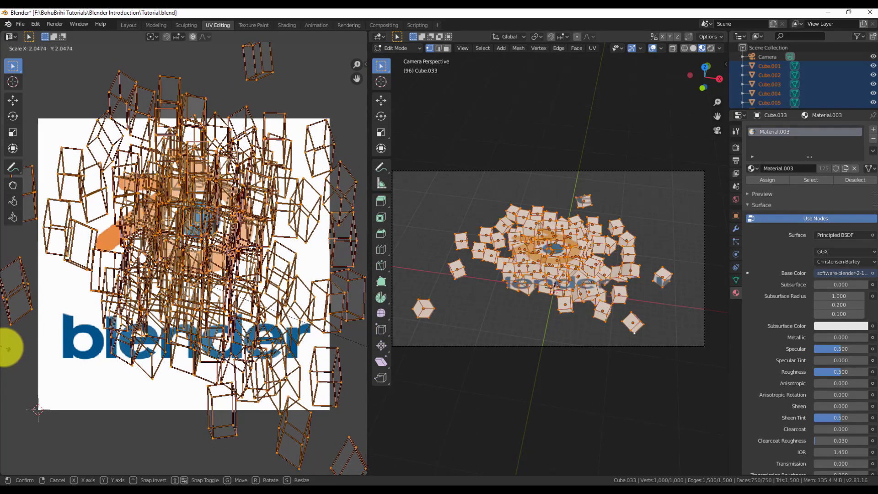
{"action": "scroll", "coordinate": [93, 326], "scroll_direction": "down", "scroll_amount": 2}
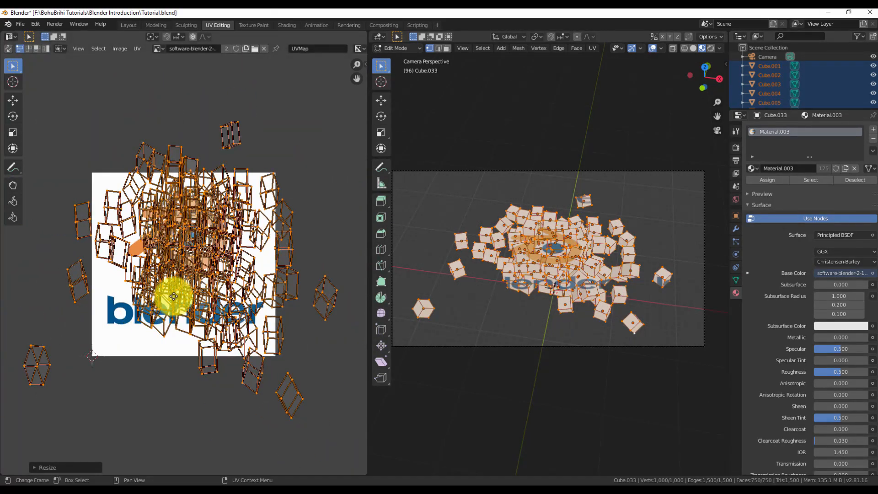
{"action": "left_click", "coordinate": [171, 339]}
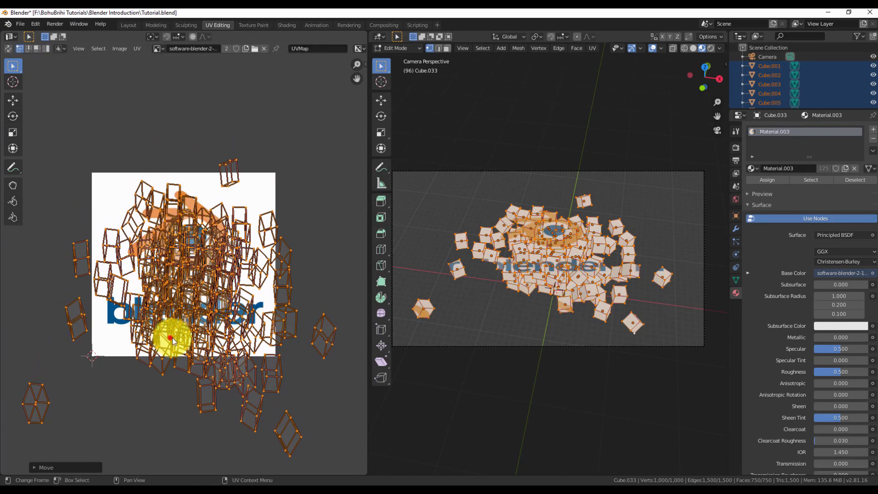
Step: Rotate the selected UVs by about -8°, enlarge them and reposition them so the whole logo sits across the cube pile
{"action": "key", "text": "r"}
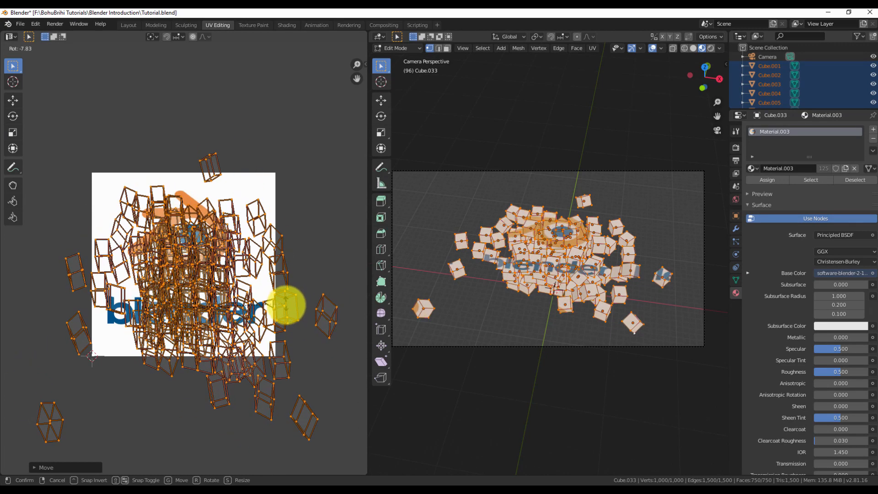
{"action": "left_click", "coordinate": [289, 312]}
{"action": "key", "text": "g"}
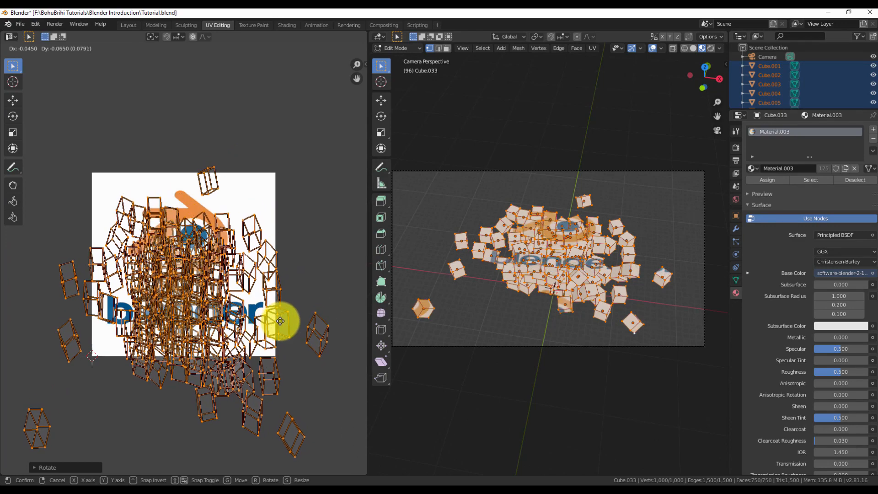
{"action": "left_click", "coordinate": [281, 320]}
{"action": "key", "text": "s"}
{"action": "left_click", "coordinate": [360, 321]}
{"action": "key", "text": "g"}
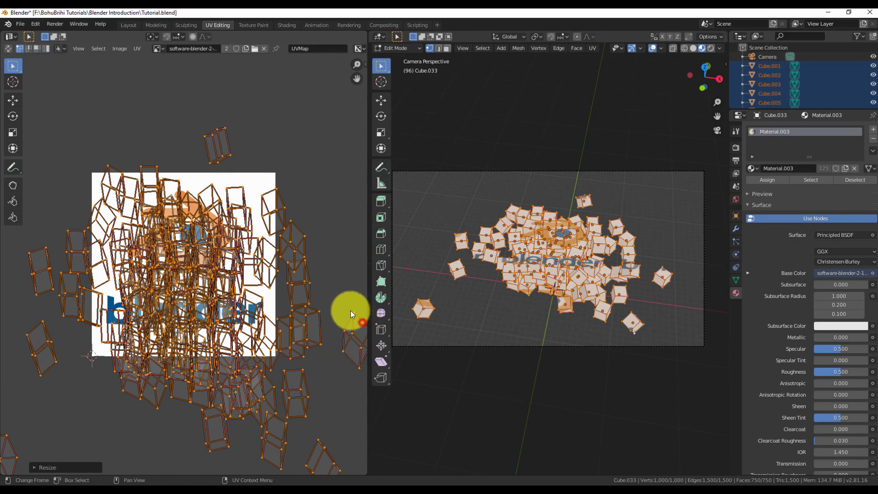
{"action": "left_click", "coordinate": [351, 297]}
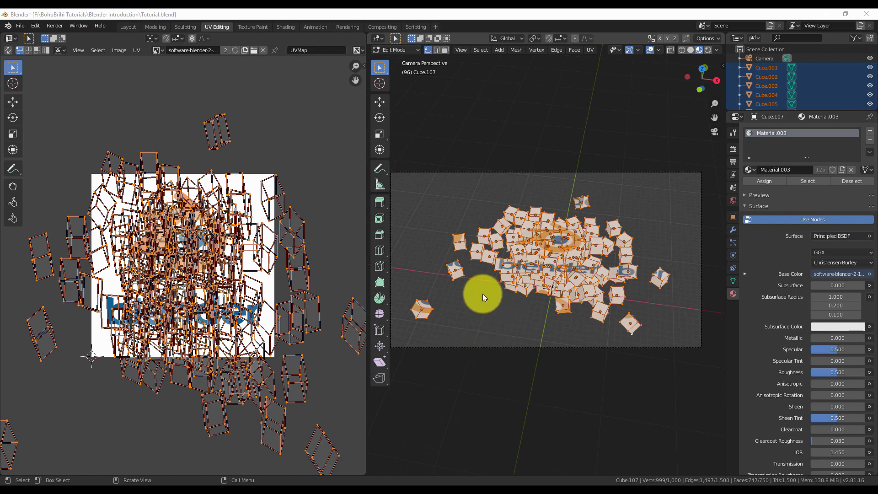
Step: Return to the Layout workspace, deselect everything, play the cube animation from the start and stop it at frame 96
{"action": "left_click", "coordinate": [119, 28]}
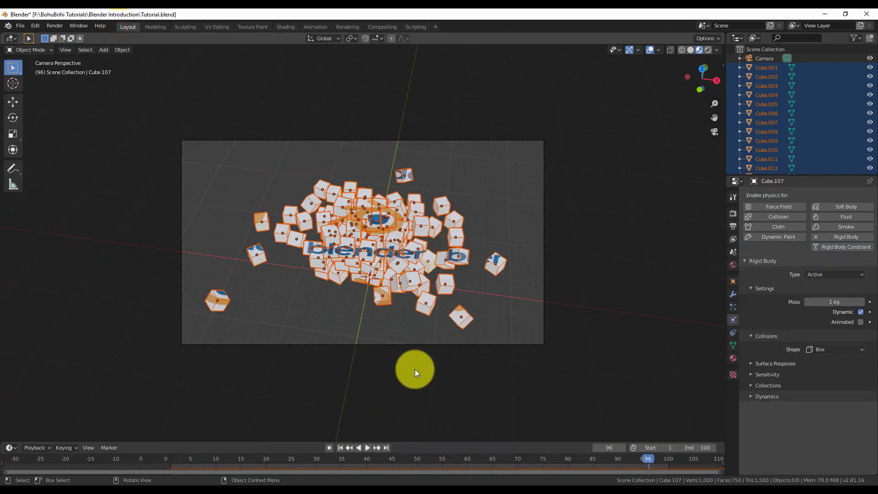
{"action": "left_click", "coordinate": [338, 394]}
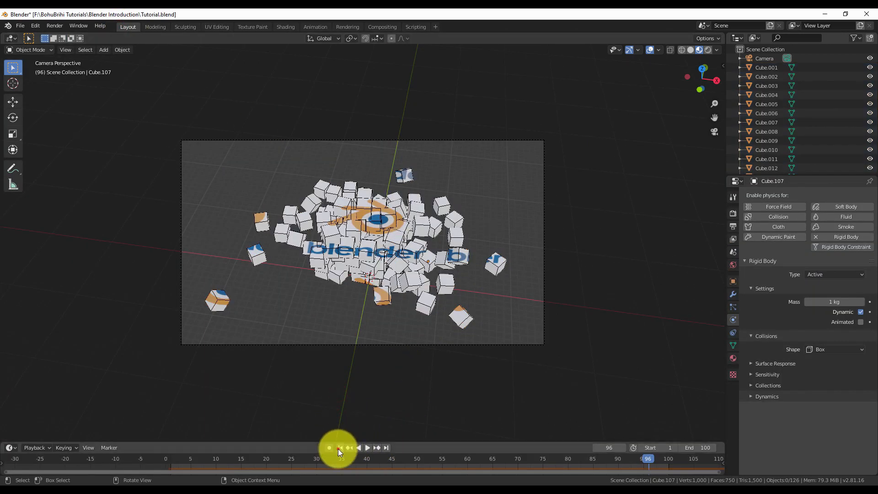
{"action": "left_click", "coordinate": [339, 448]}
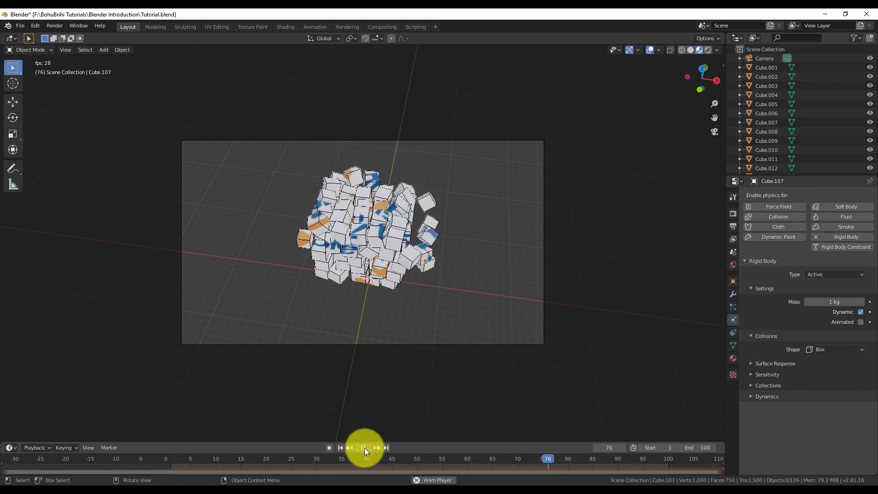
{"action": "left_click", "coordinate": [646, 465]}
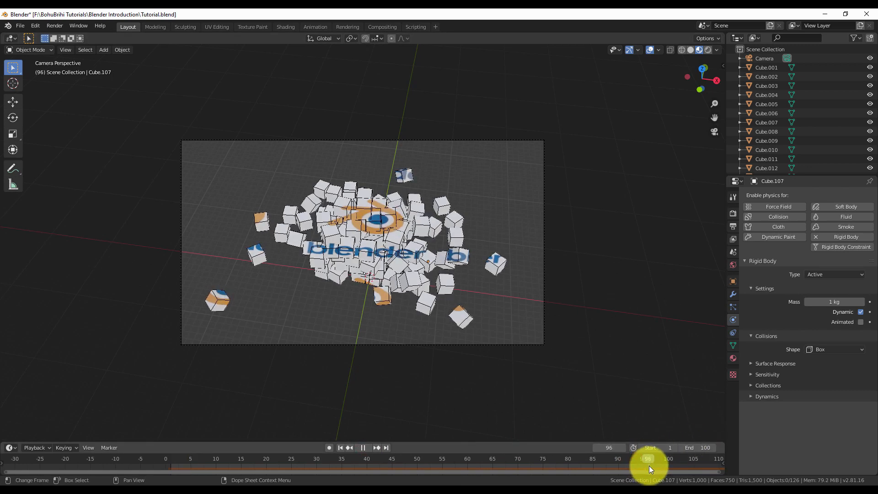
{"action": "mouse_move", "coordinate": [643, 466]}
{"action": "left_mouse_down"}
{"action": "mouse_move", "coordinate": [633, 463]}
{"action": "mouse_move", "coordinate": [648, 467]}
{"action": "left_mouse_up"}
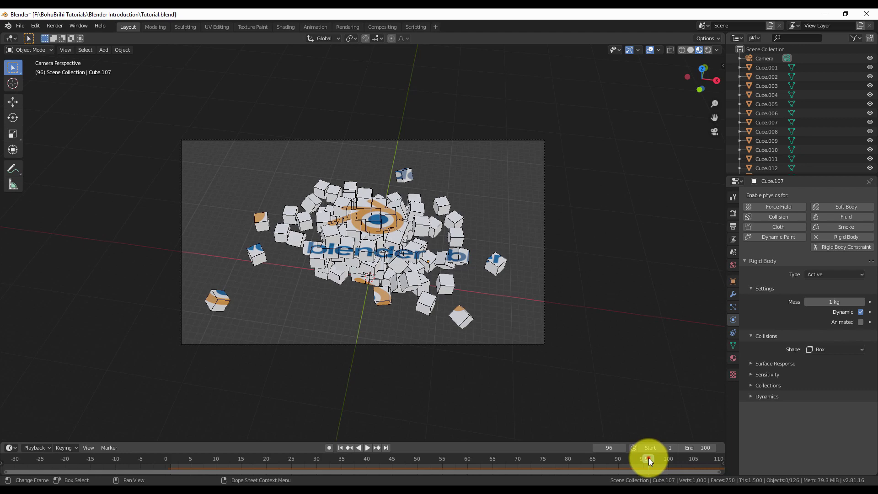
Step: Go to frame 85, select all the cubes and project their UVs from the camera view in Edit Mode
{"action": "left_click_drag", "start_coordinate": [648, 457], "coordinate": [596, 468]}
{"action": "left_click_drag", "start_coordinate": [225, 165], "coordinate": [502, 314]}
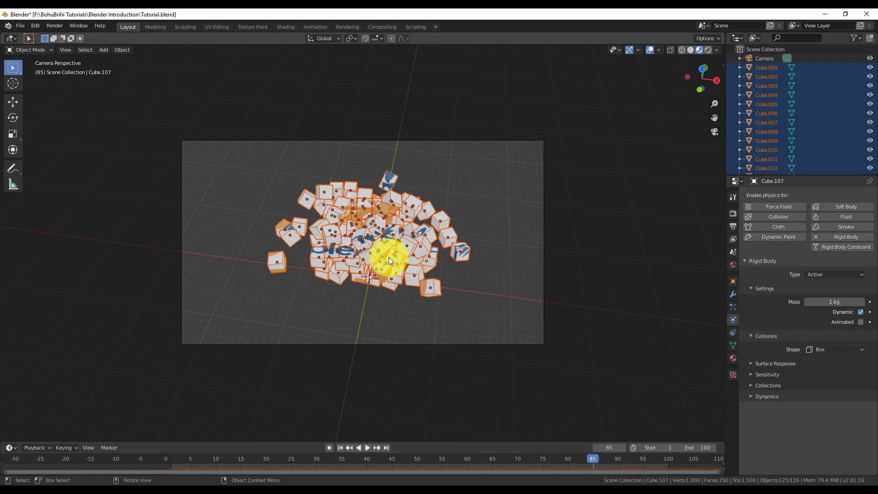
{"action": "key", "text": "Tab"}
{"action": "key", "text": "u"}
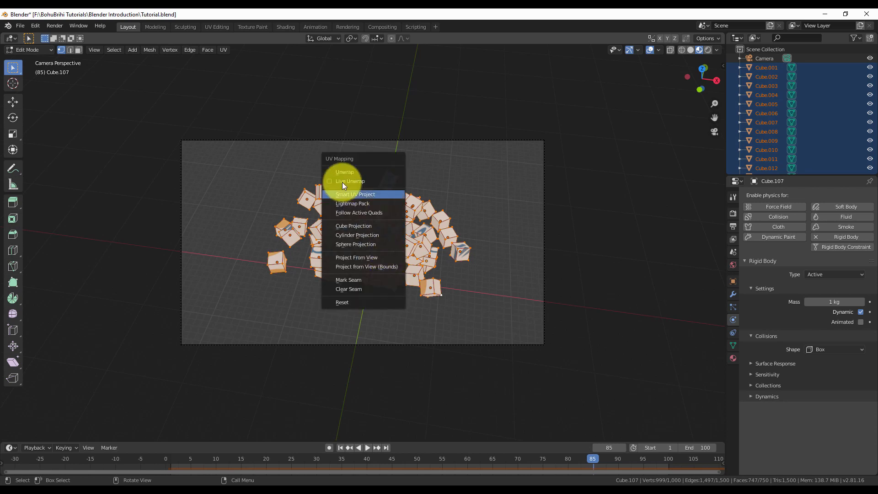
{"action": "left_click", "coordinate": [363, 256]}
Step: Show the cubes in Material Preview shading, return to Object Mode and deselect everything
{"action": "key", "text": "z"}
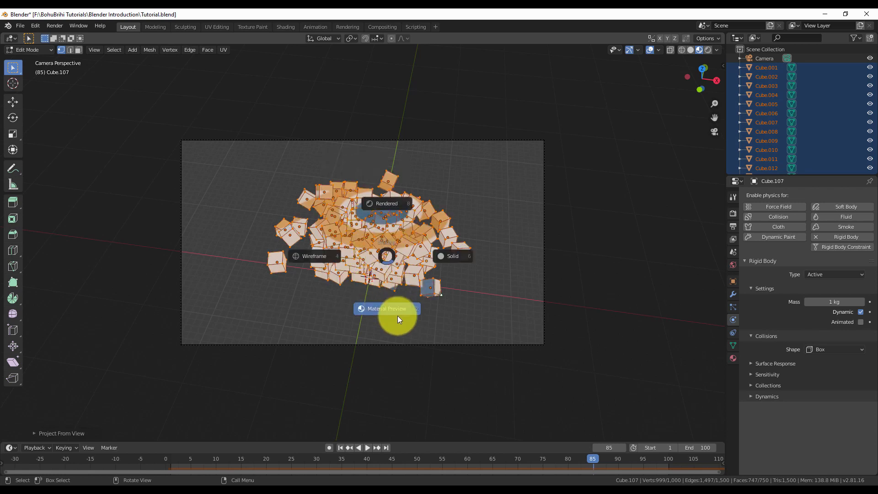
{"action": "left_click", "coordinate": [397, 317]}
{"action": "key", "text": "Tab"}
{"action": "key", "text": "a"}
{"action": "key", "text": "alt+a"}
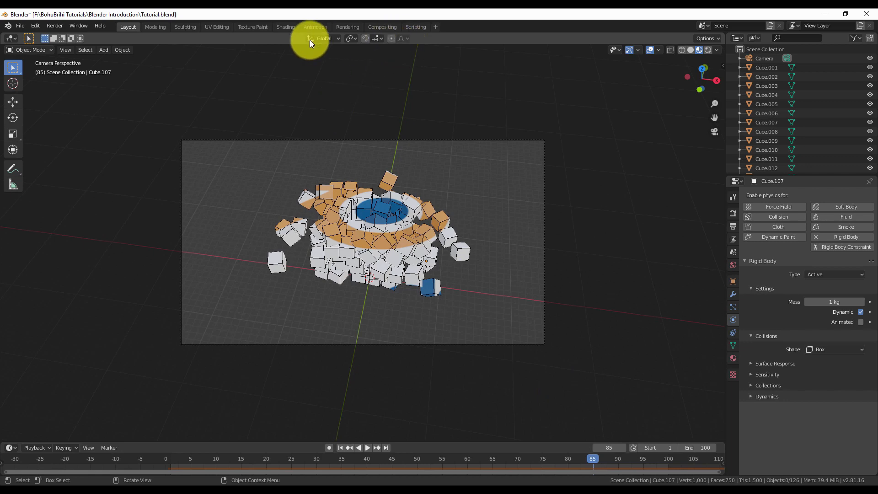
Step: In the UV Editing workspace, select all the objects, enter Edit Mode and select all cube geometry to display its UVs
{"action": "left_click", "coordinate": [217, 26]}
{"action": "left_click_drag", "start_coordinate": [431, 186], "coordinate": [648, 322]}
{"action": "key", "text": "Tab"}
{"action": "left_click", "coordinate": [554, 241]}
{"action": "key", "text": "a"}
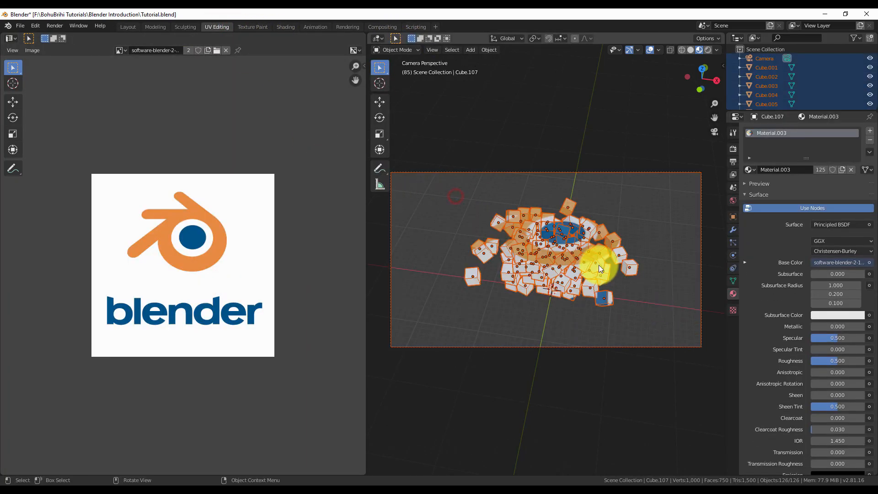
{"action": "key", "text": "Tab"}
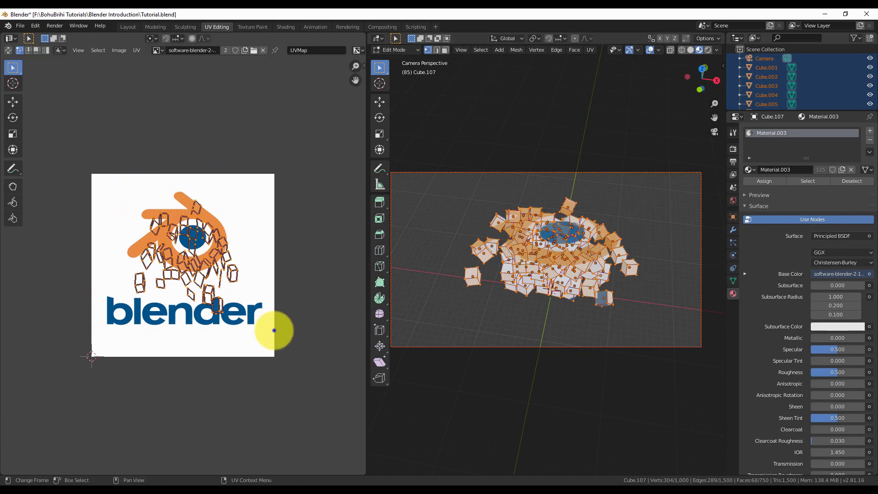
{"action": "left_click_drag", "start_coordinate": [435, 186], "coordinate": [654, 311]}
Step: Move the selected UVs over the logo image and scale them up by about 1.75
{"action": "key", "text": "g"}
{"action": "left_click", "coordinate": [242, 254]}
{"action": "key", "text": "s"}
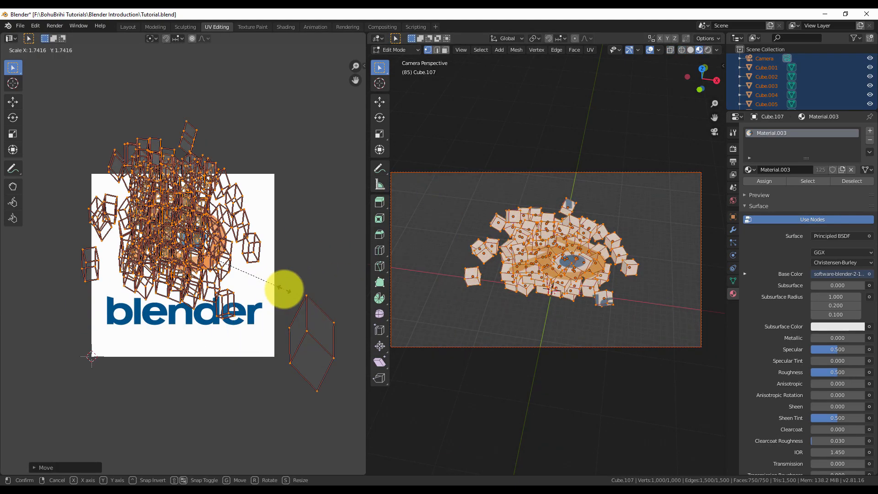
{"action": "left_click", "coordinate": [290, 296]}
Step: Rotate and reposition the enlarged UVs until the logo symbol and the word blender fit across the cube pile
{"action": "key", "text": "r"}
{"action": "left_click", "coordinate": [312, 384]}
{"action": "key", "text": "g"}
{"action": "left_click", "coordinate": [326, 421]}
{"action": "key", "text": "r"}
{"action": "left_click", "coordinate": [331, 389]}
{"action": "key", "text": "g"}
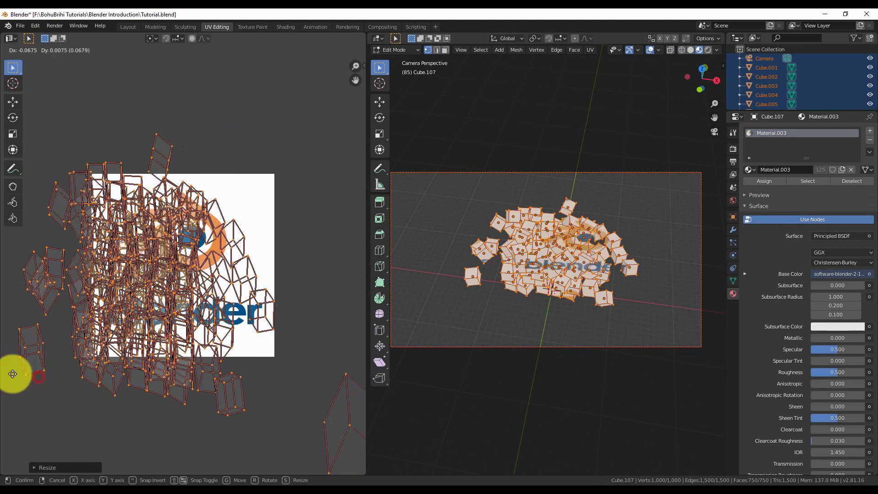
{"action": "left_click", "coordinate": [241, 328]}
Step: Leave Edit Mode, deselect everything and return to the Layout workspace
{"action": "key", "text": "Tab"}
{"action": "left_click", "coordinate": [625, 367]}
{"action": "left_click", "coordinate": [131, 28]}
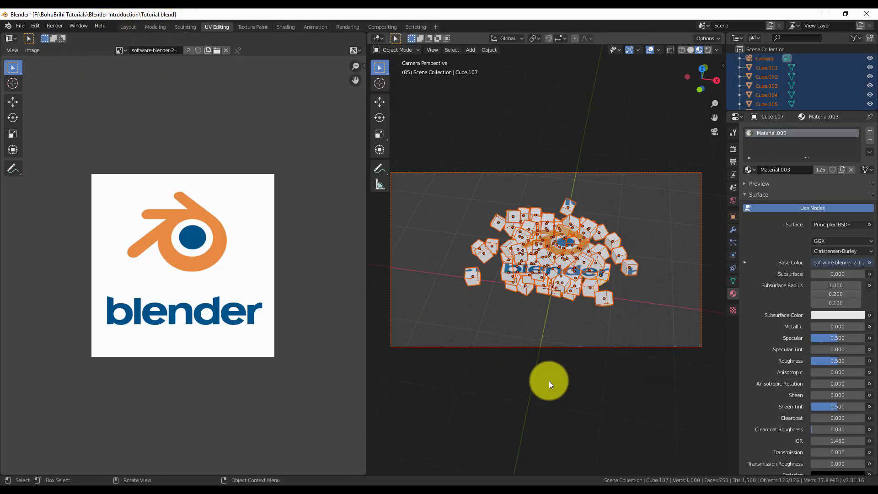
{"action": "left_click", "coordinate": [624, 367]}
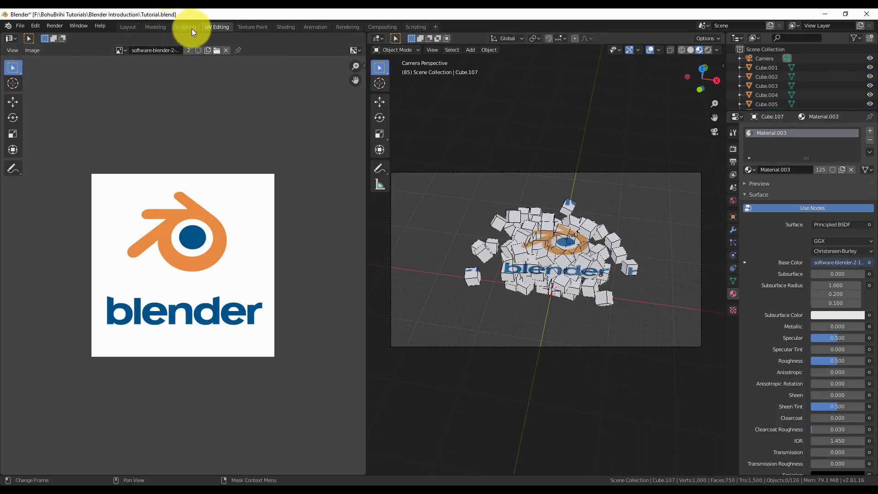
{"action": "left_click", "coordinate": [129, 27]}
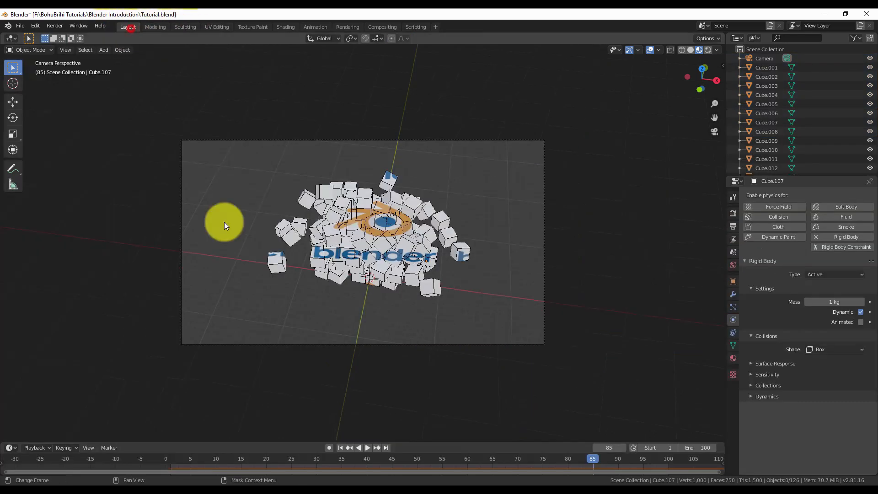
Step: Play the animation from the first frame and scrub the timeline to review the cubes forming the logo
{"action": "left_click", "coordinate": [340, 448]}
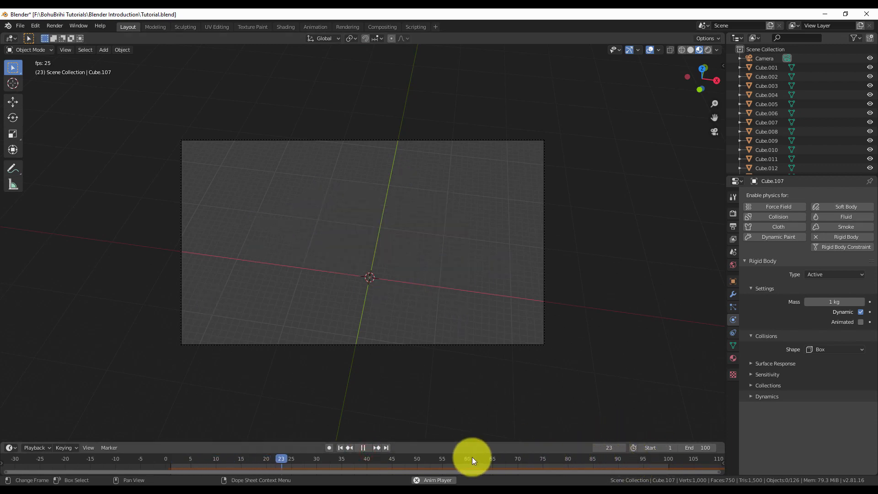
{"action": "left_click_drag", "start_coordinate": [407, 461], "coordinate": [610, 471]}
{"action": "left_click", "coordinate": [367, 448]}
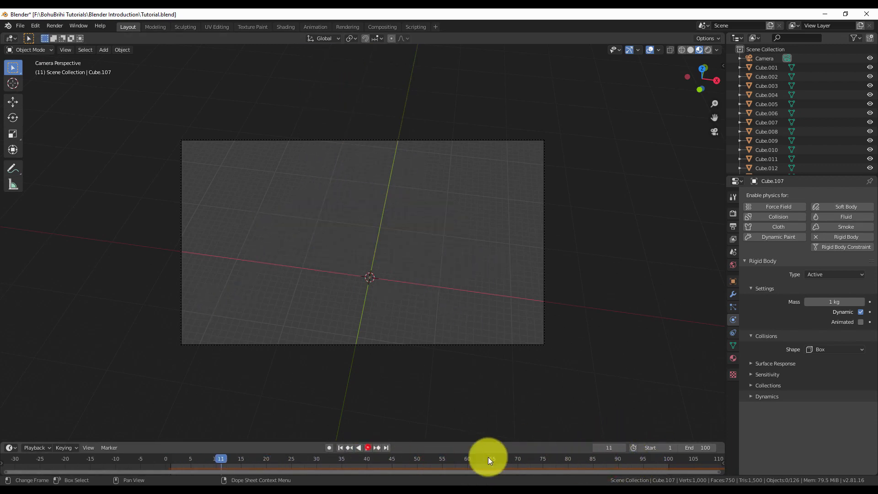
{"action": "left_click_drag", "start_coordinate": [488, 457], "coordinate": [592, 465]}
{"action": "left_click", "coordinate": [368, 448]}
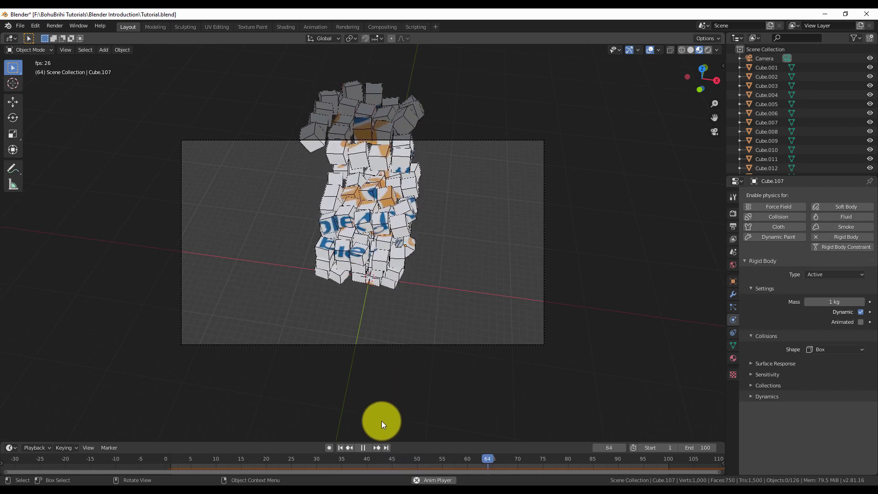
{"action": "left_click", "coordinate": [365, 447]}
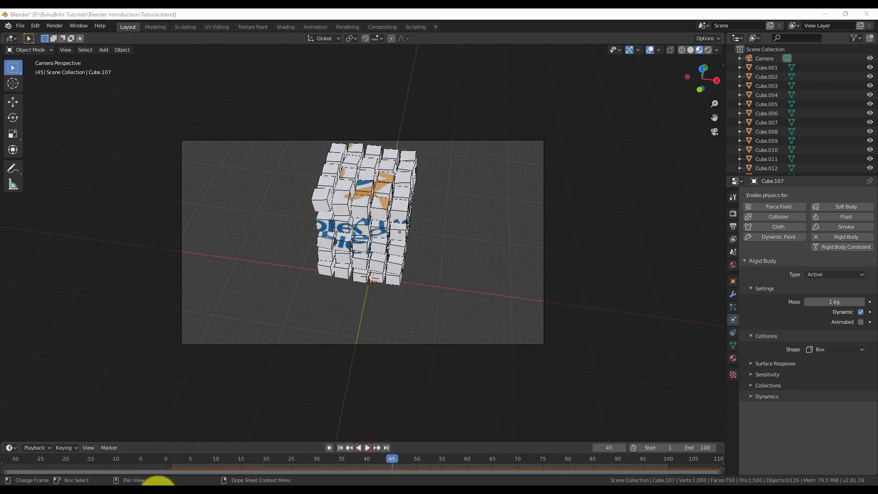
Step: Switch to VLC media player and watch the example BlenderLogo.mp4 render, moving its window fully into view
{"action": "right_click", "coordinate": [158, 485]}
{"action": "left_click", "coordinate": [148, 277]}
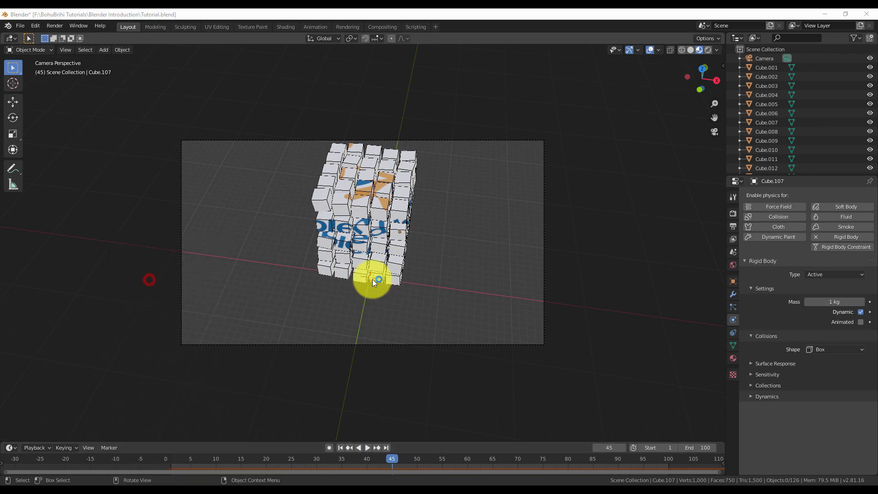
{"action": "scroll", "coordinate": [274, 298], "scroll_direction": "down", "scroll_amount": 3}
{"action": "scroll", "coordinate": [289, 236], "scroll_direction": "up", "scroll_amount": 3}
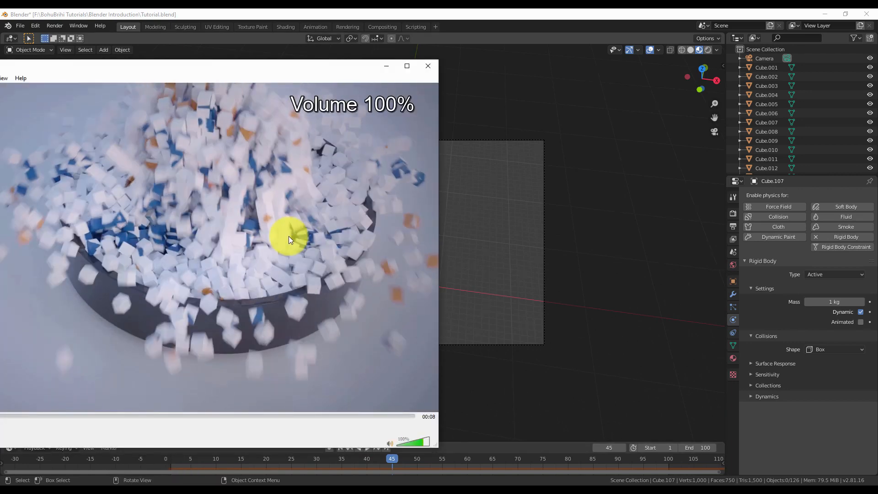
{"action": "left_click_drag", "start_coordinate": [283, 69], "coordinate": [415, 68]}
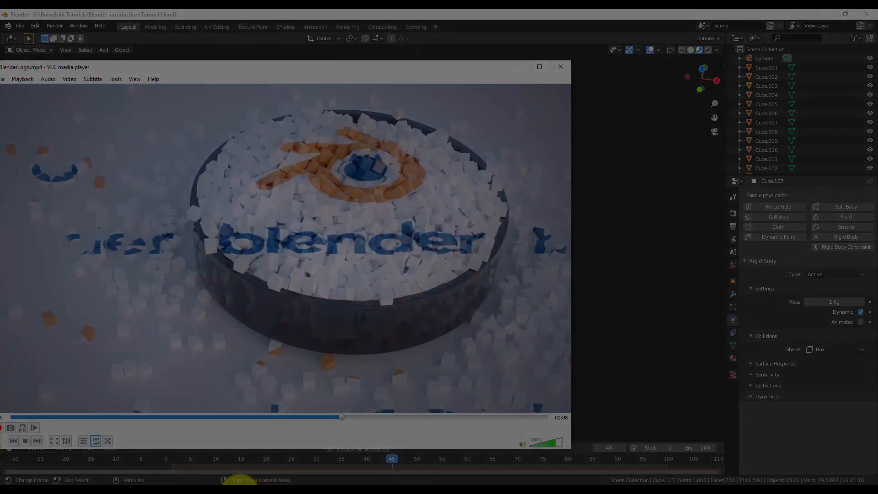